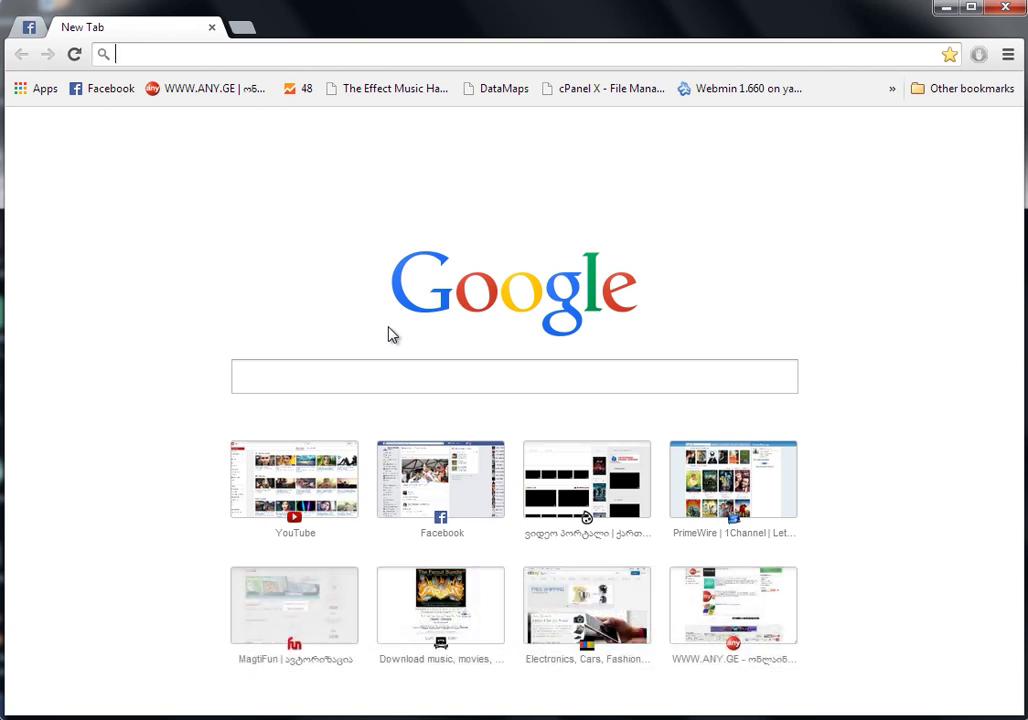
Replace the mistyped Georgian text in the address bar with ebay.com and load the eBay home page
type("ება")
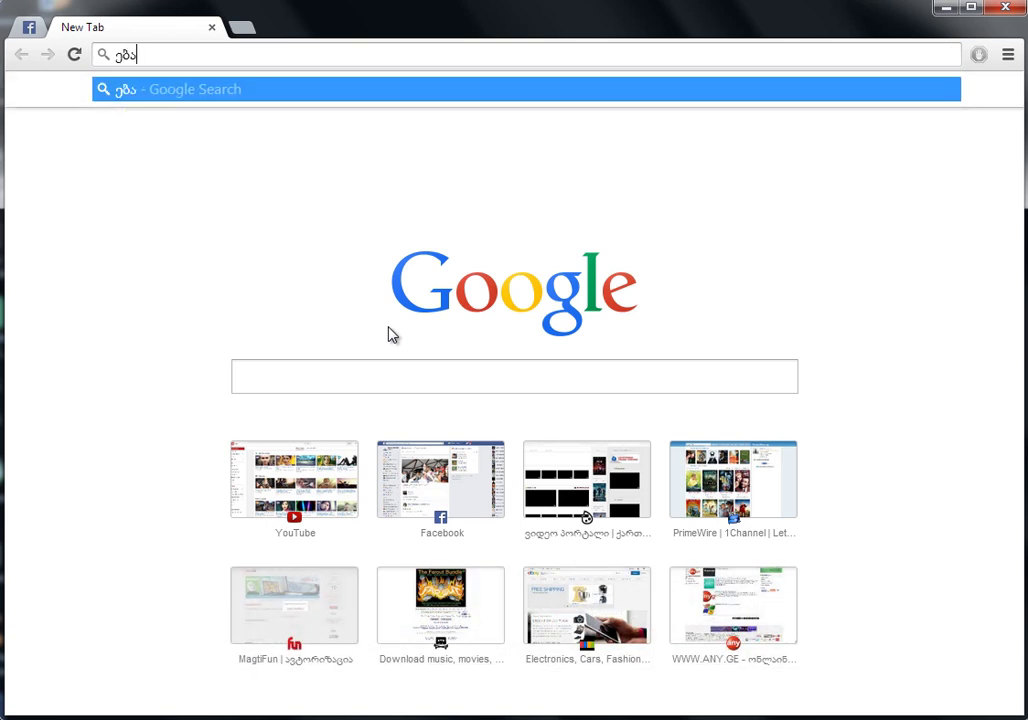
key("ctrl+a")
type("ebay.c")
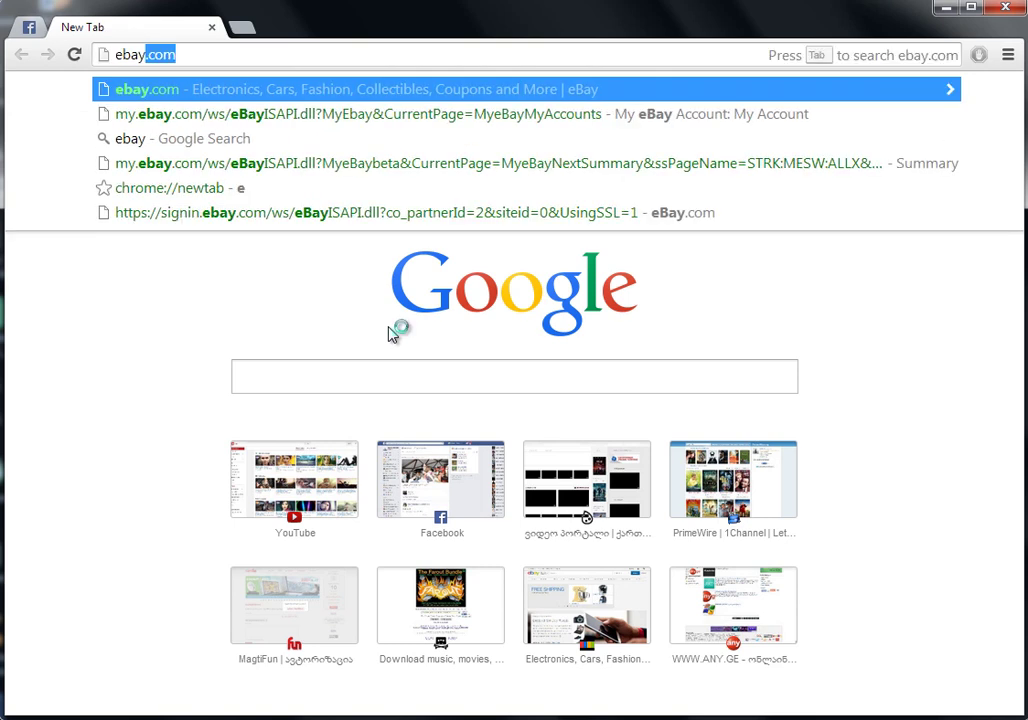
type("om")
key("Return")
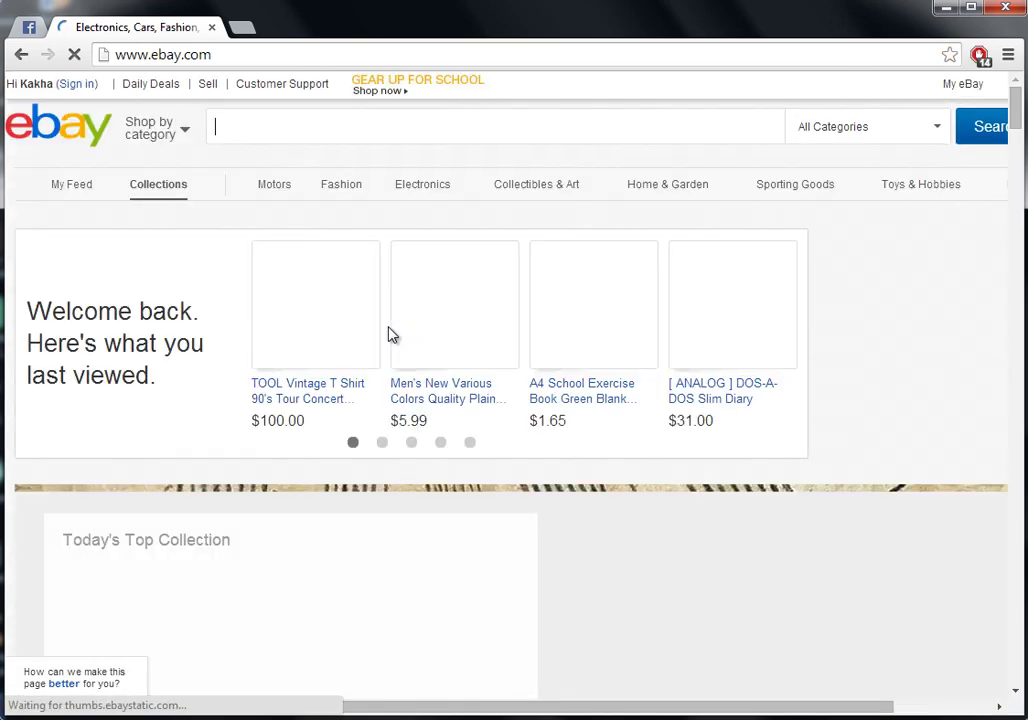
Sign in to eBay with the saved credentials and go to Account settings from the Hi menu
left_click(79, 85)
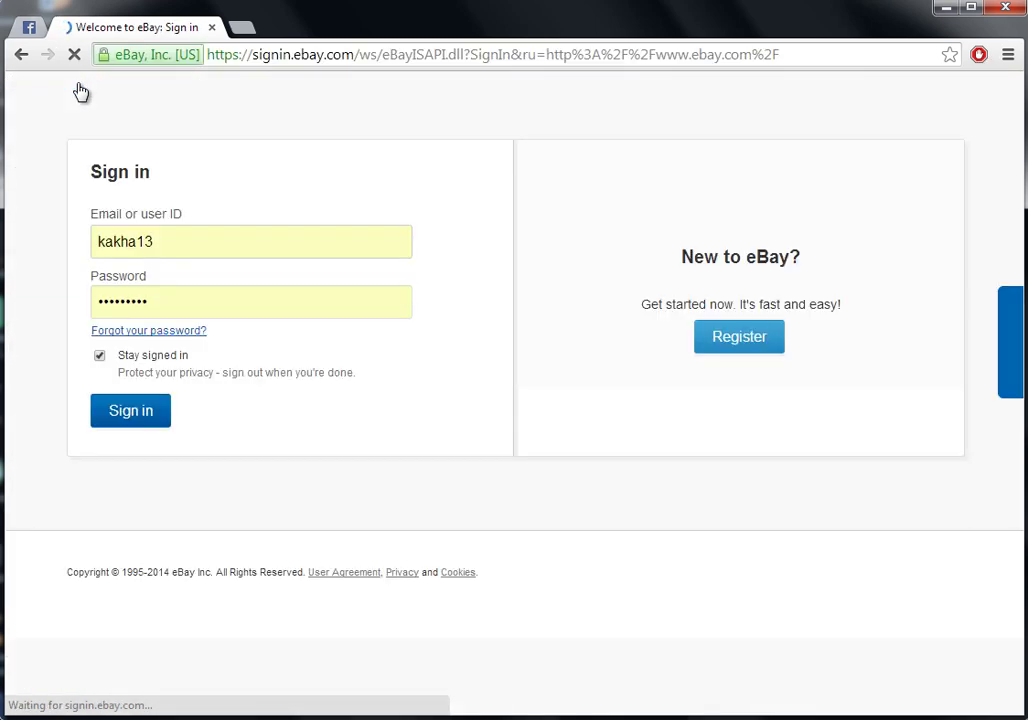
left_click(128, 418)
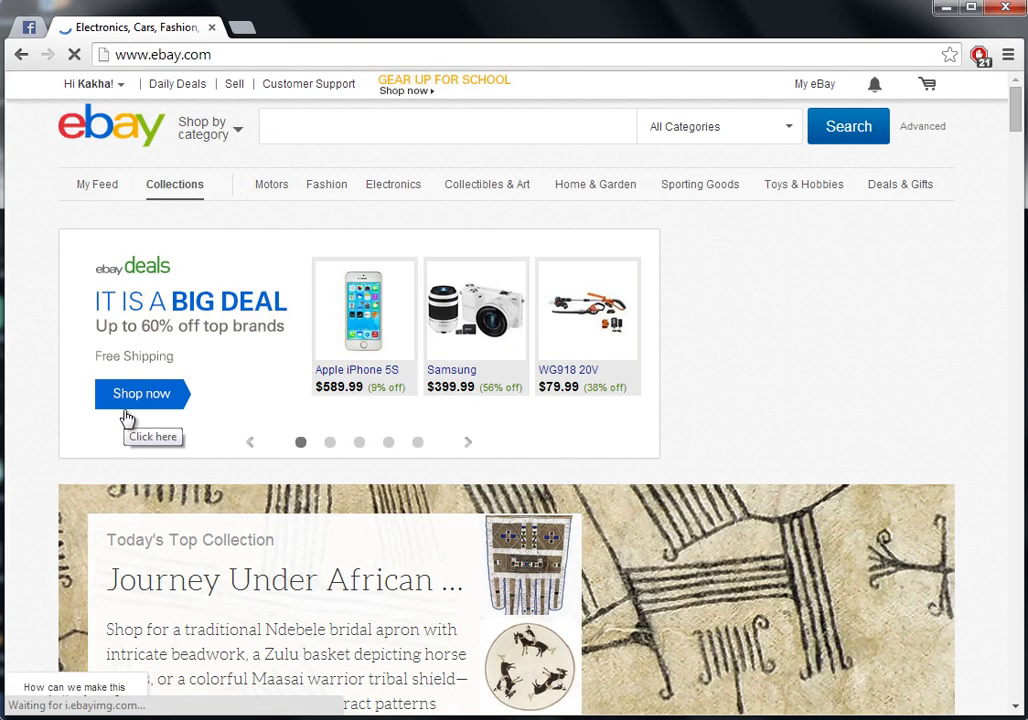
mouse_move(88, 90)
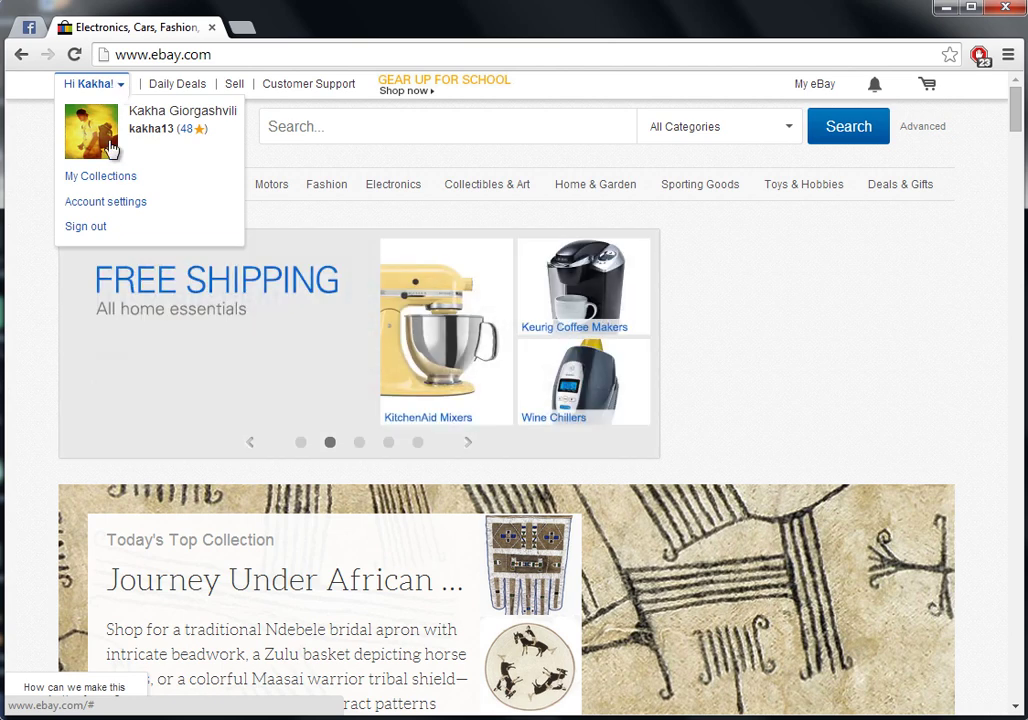
left_click(97, 203)
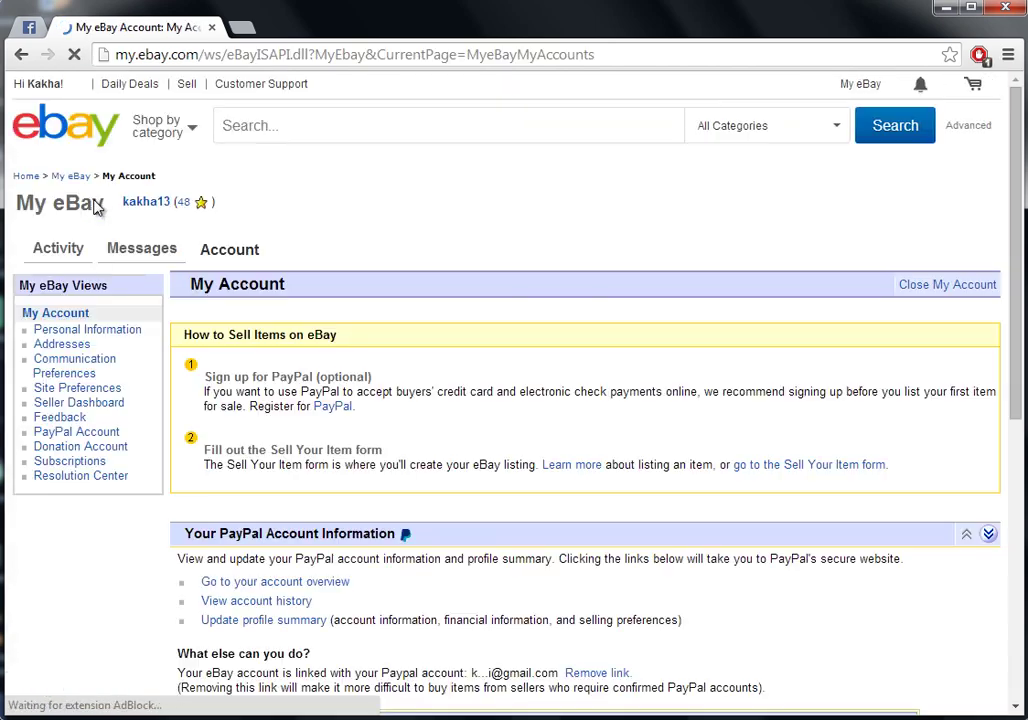
Switch to the My eBay Activity Summary and scroll down to the recent orders
left_click(57, 252)
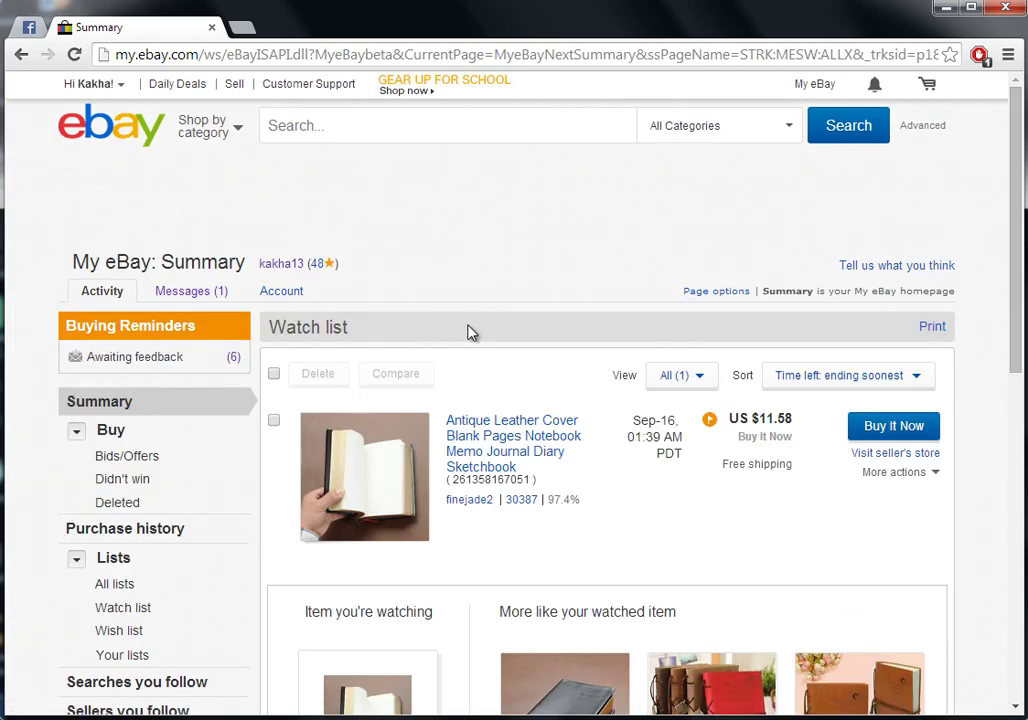
scroll(470, 331, "down", 10)
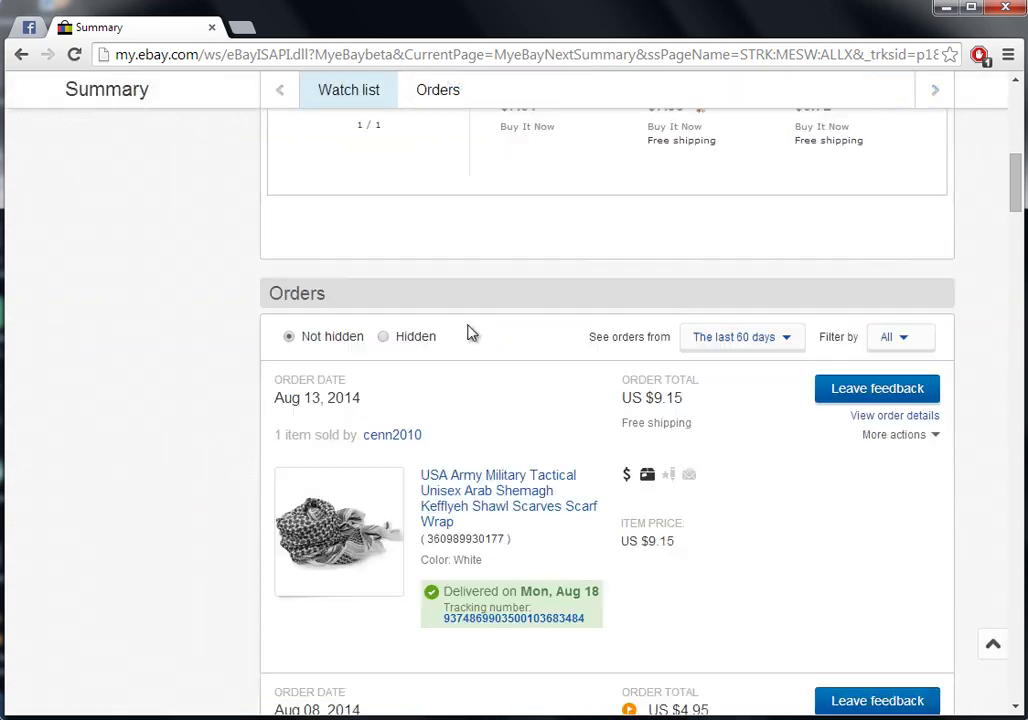
scroll(470, 331, "down", 8)
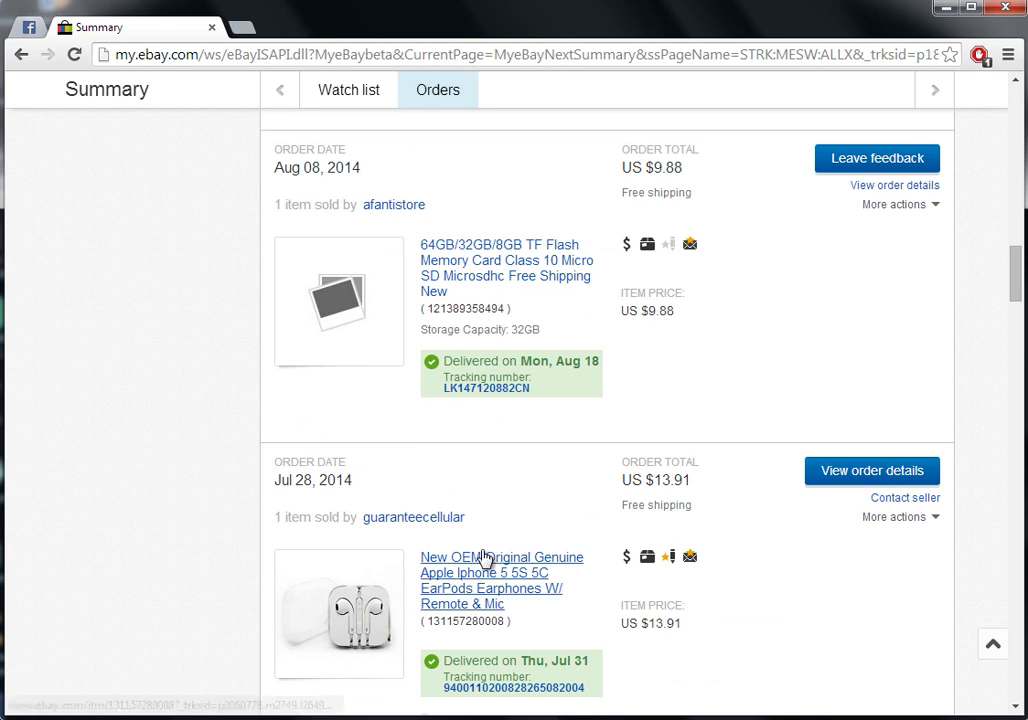
left_click(482, 557)
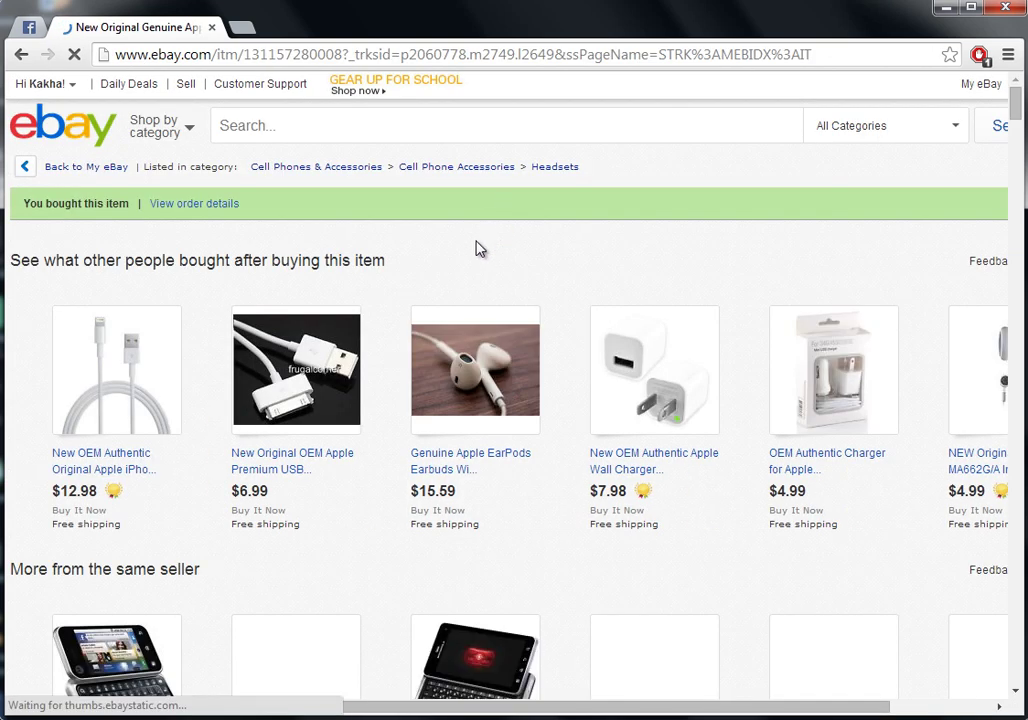
scroll(477, 248, "down", 4)
scroll(477, 248, "down", 4)
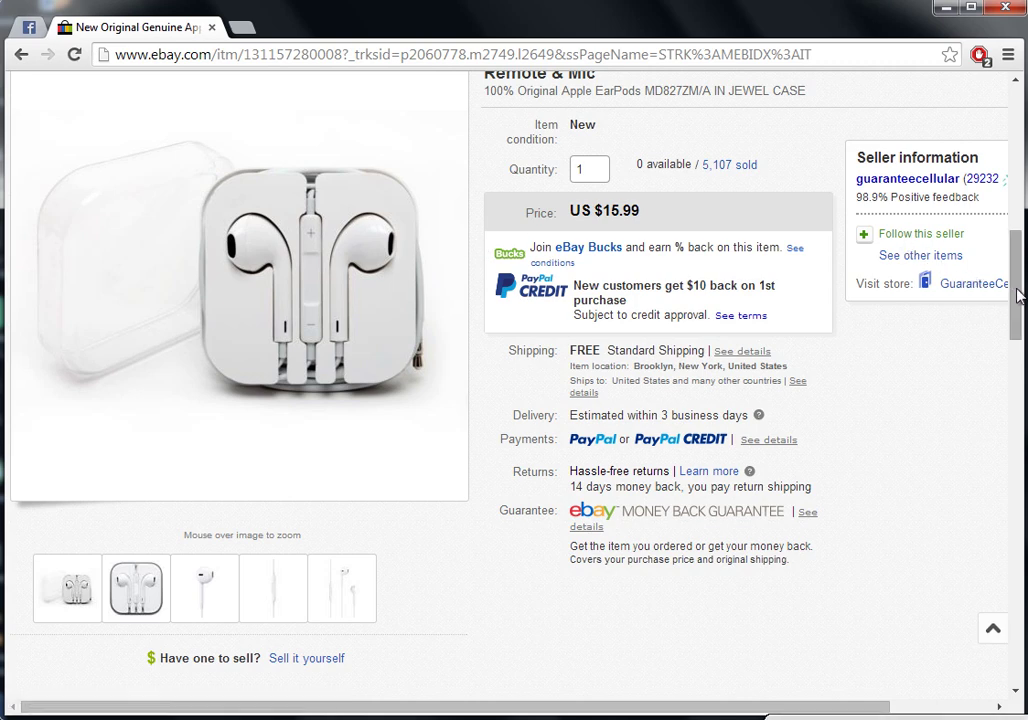
scroll(1018, 282, "up", 1)
scroll(1018, 282, "up", 1)
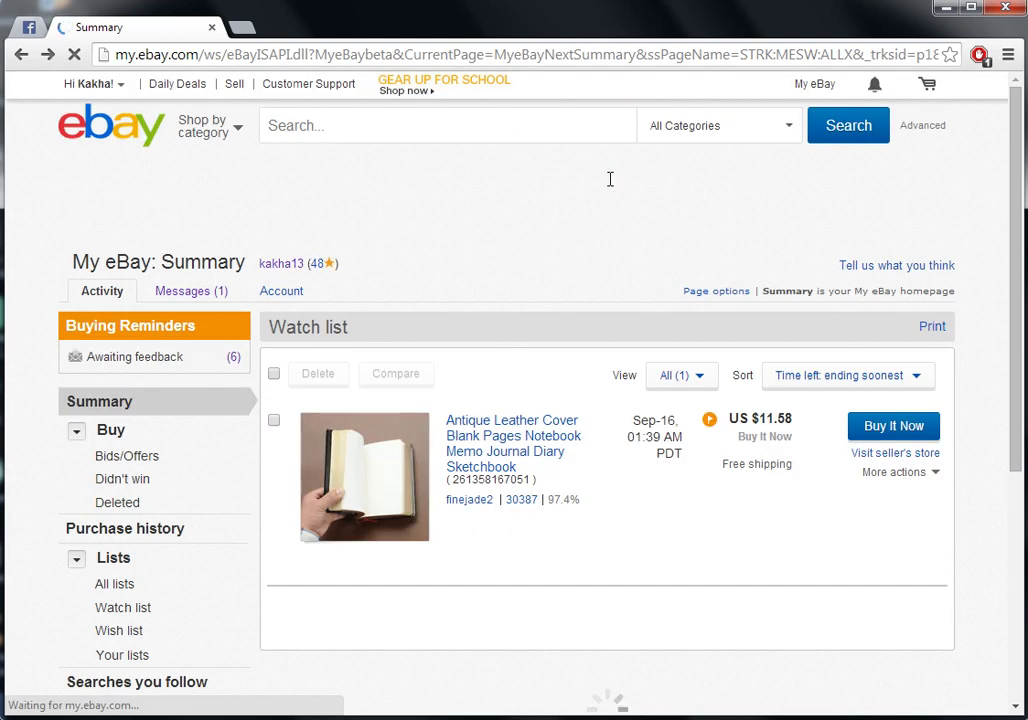
Scroll the Summary page to the Jul 28 EarPods order, a US $13.91 total delivered Jul 31
scroll(610, 179, "down", 6)
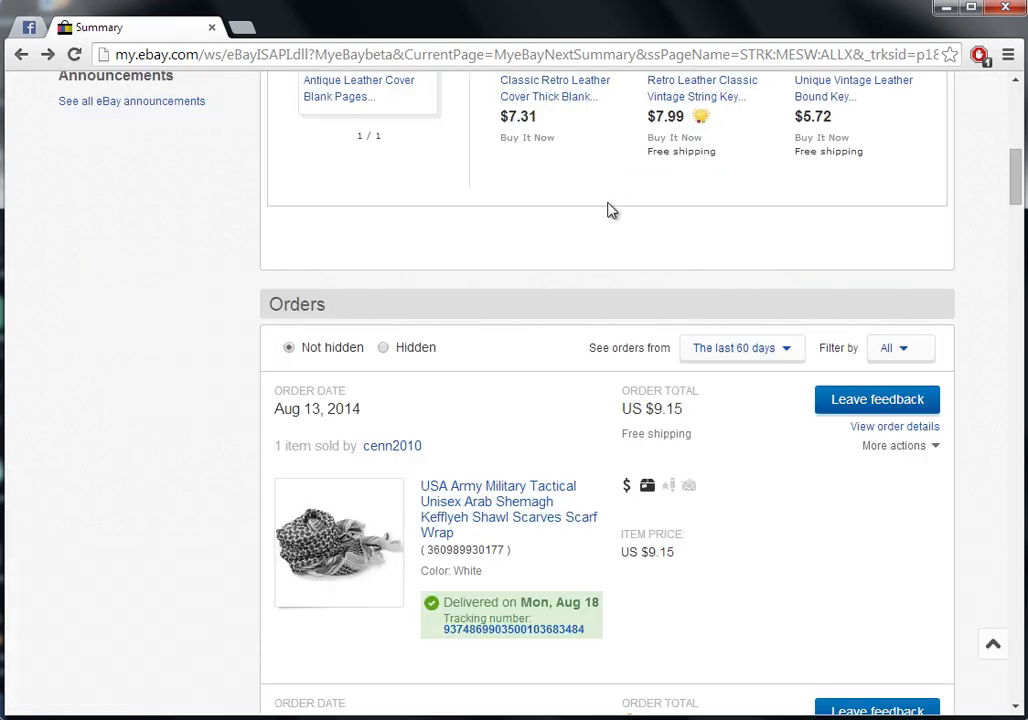
middle_click(612, 214)
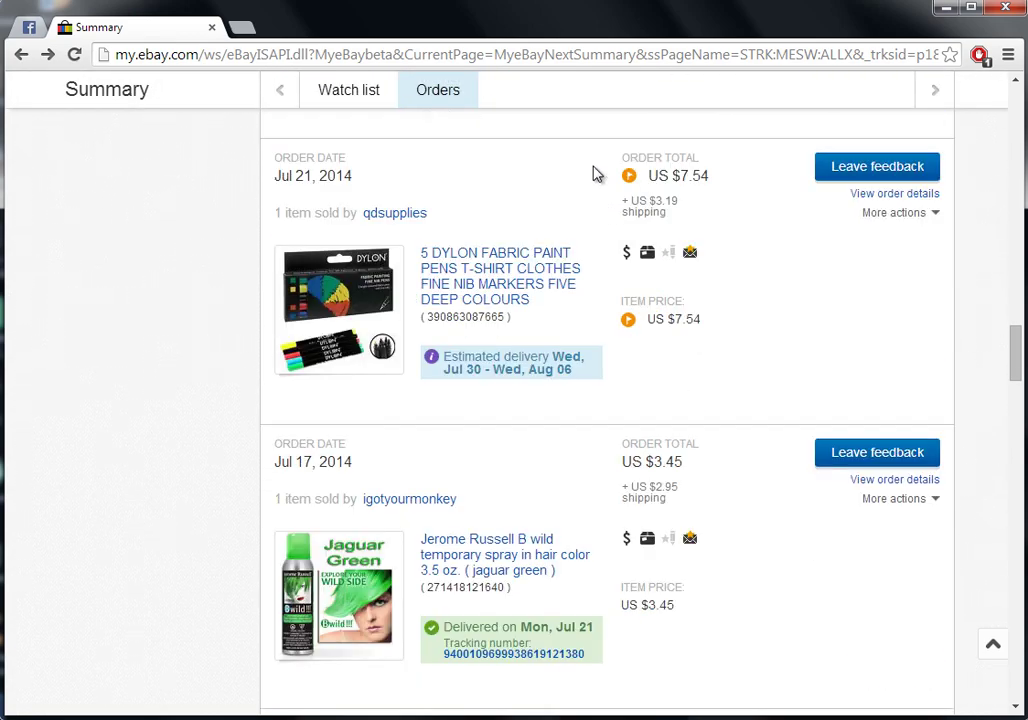
scroll(594, 173, "up", 5)
scroll(594, 173, "up", 2)
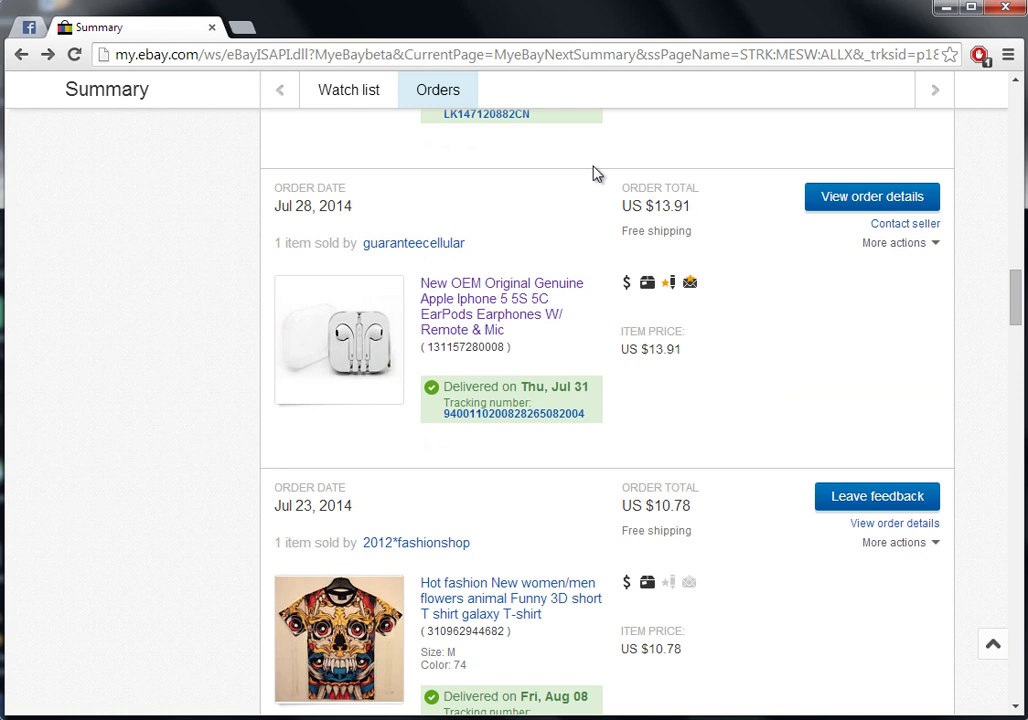
Open the purchased US $15.99 EarPods listing and look over its details
left_click(507, 300)
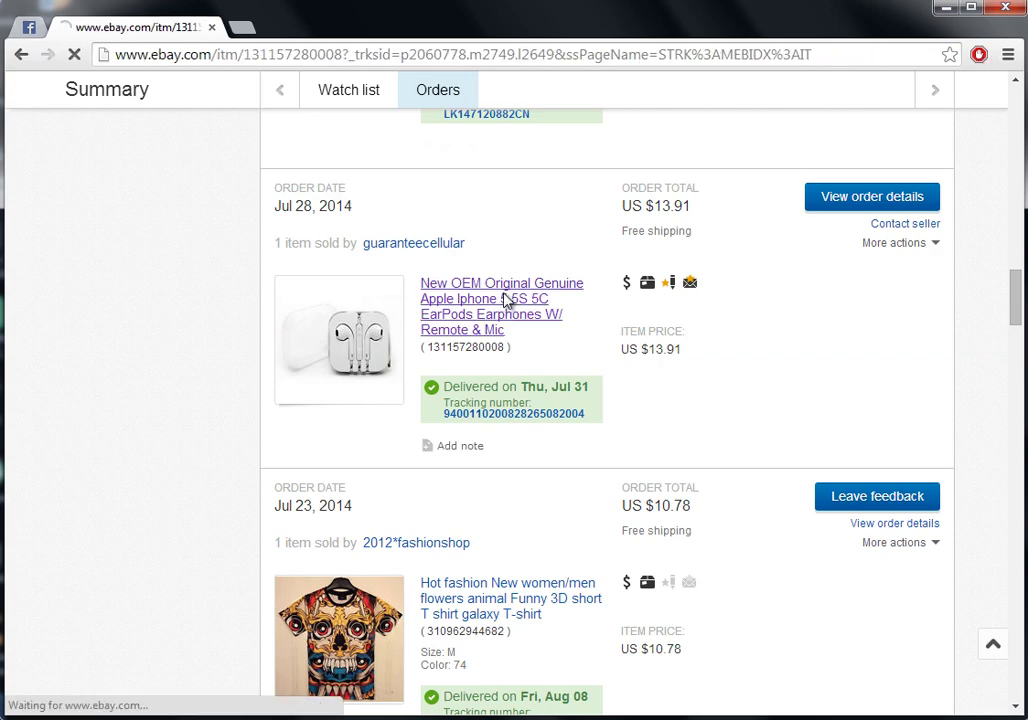
scroll(507, 302, "down", 2)
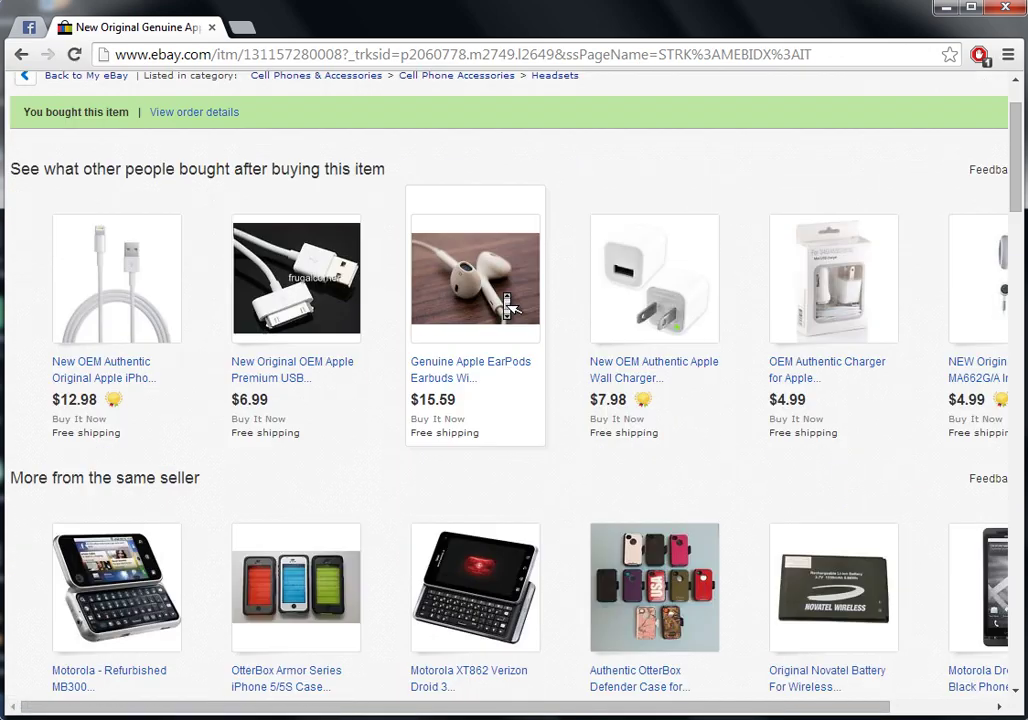
scroll(506, 302, "down", 5)
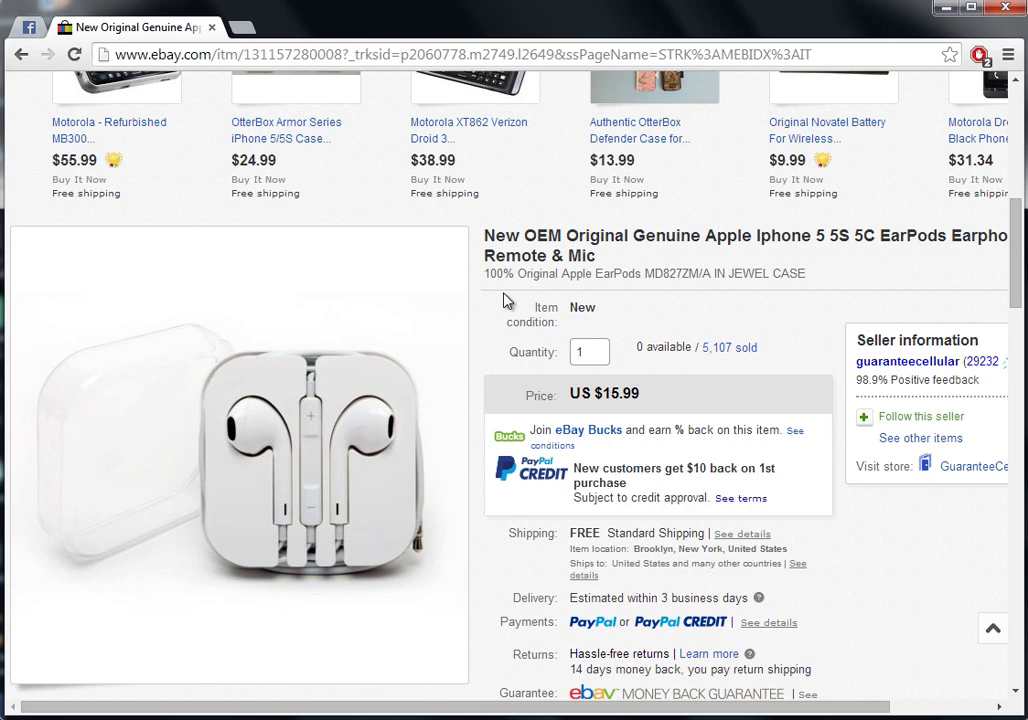
scroll(507, 301, "down", 3)
scroll(507, 301, "up", 5)
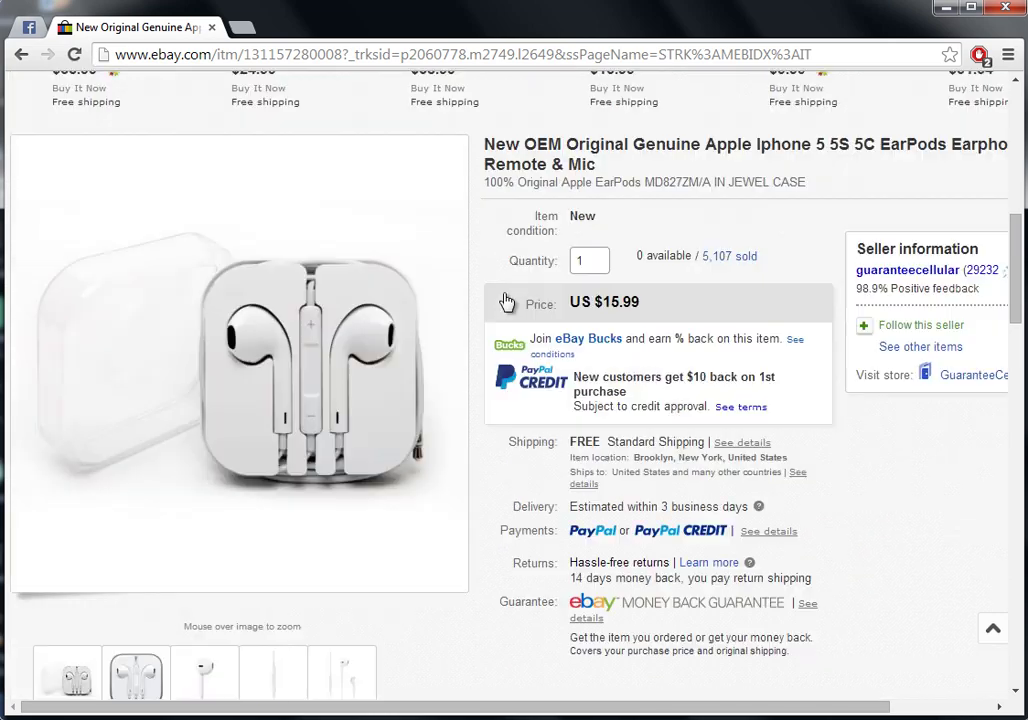
scroll(507, 301, "down", 3)
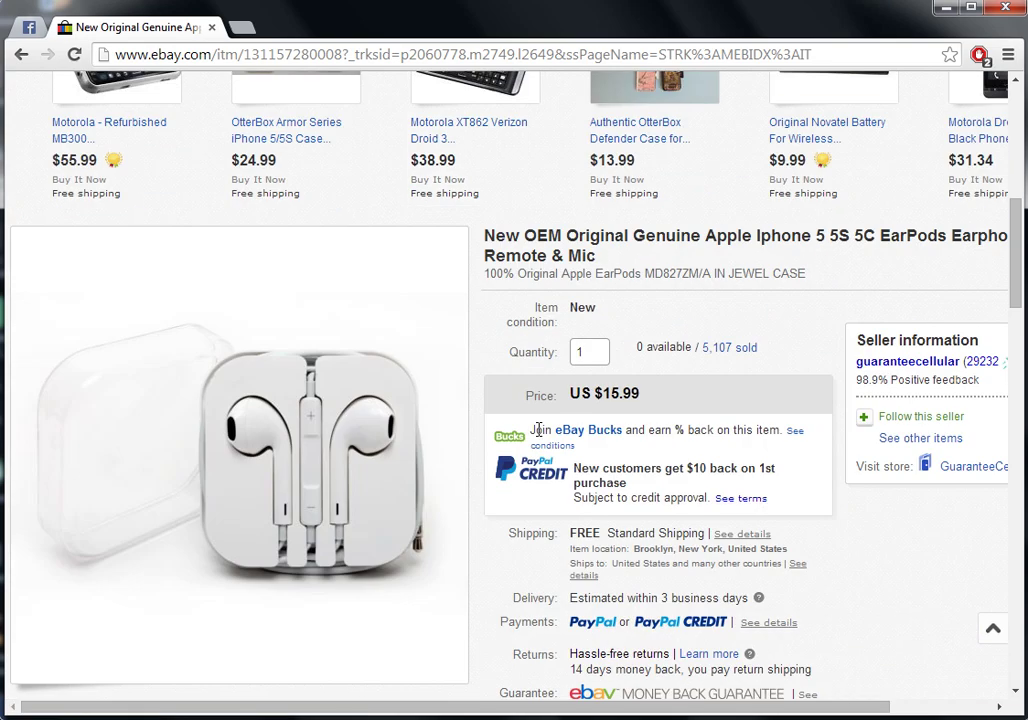
Select and copy the full EarPods product title, then return to the eBay search box
left_click_drag(673, 703, 452, 601)
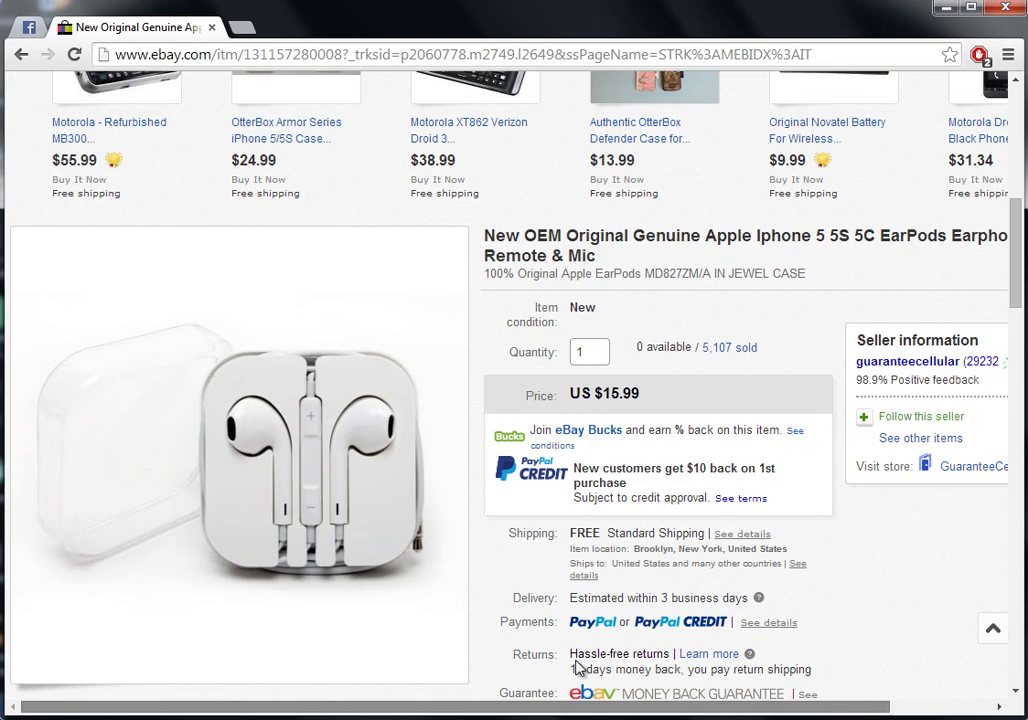
left_click_drag(488, 236, 604, 262)
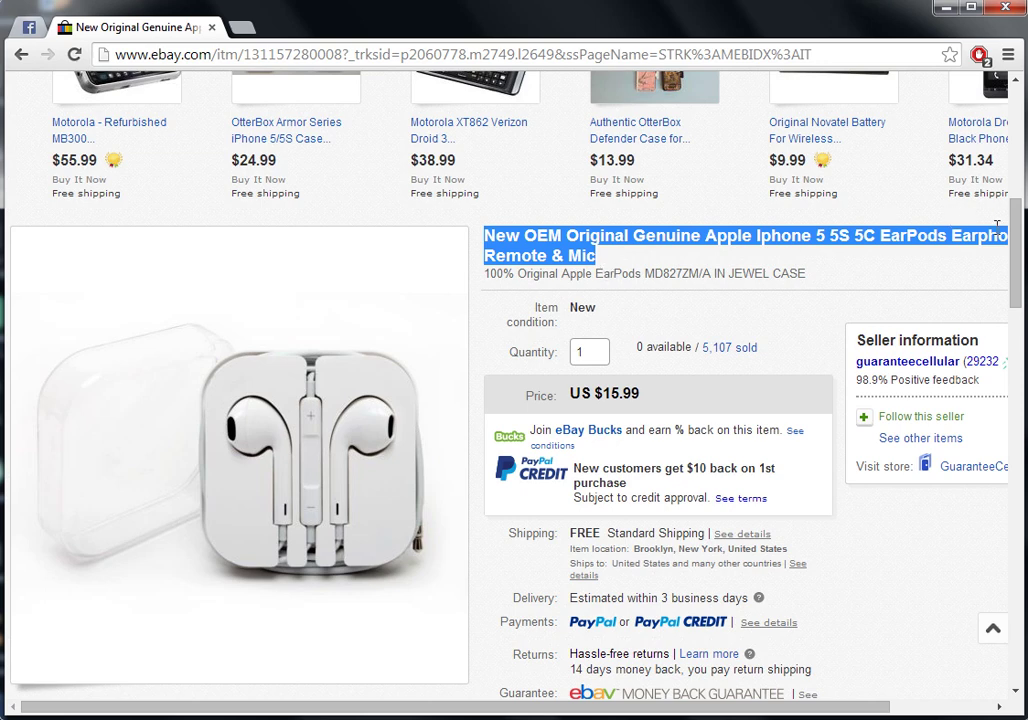
left_click_drag(1015, 240, 1017, 96)
left_click(698, 120)
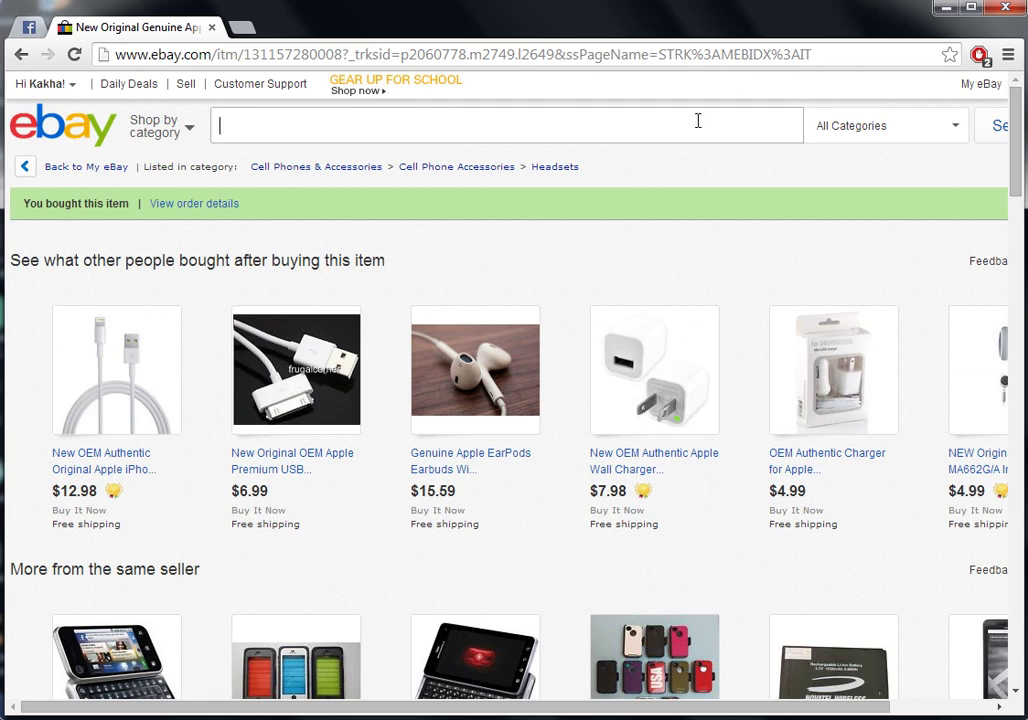
type("New OEM Original Genuine Apple Iphone 5 5S 5C EarPods Earphones W/ Remote & Mic")
key("Return")
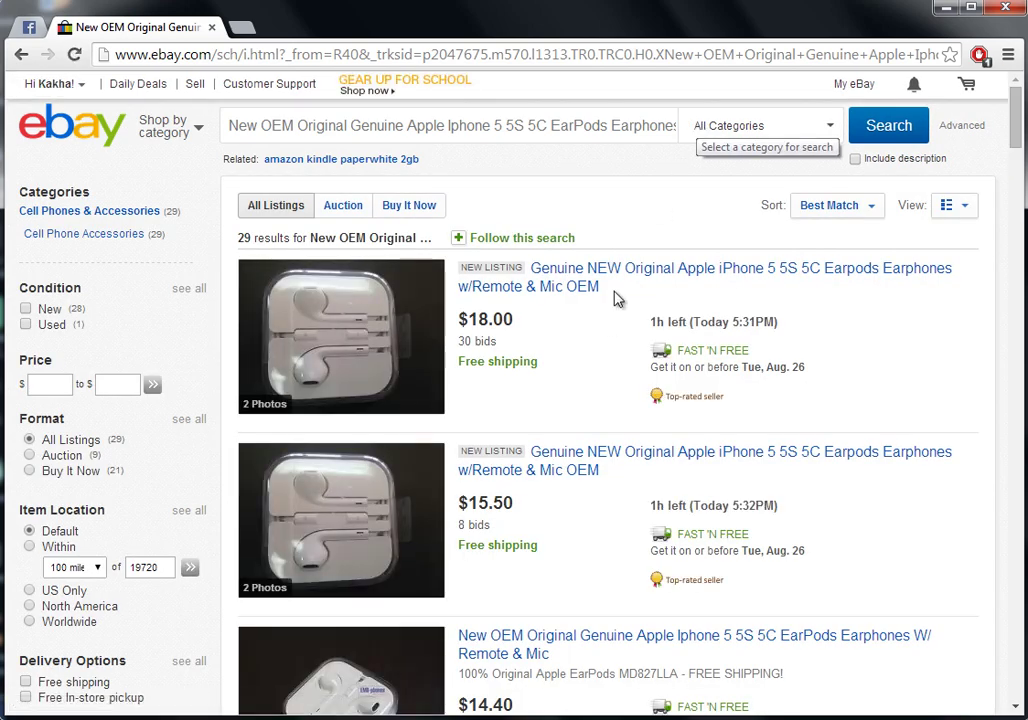
scroll(604, 342, "down", 1)
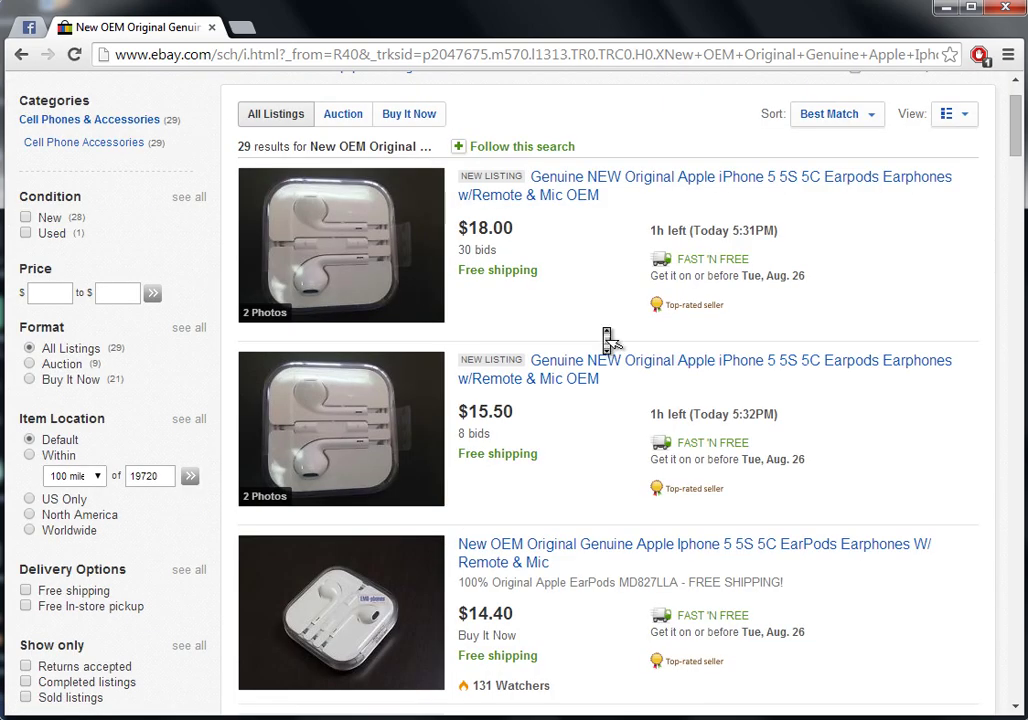
scroll(606, 340, "down", 1)
scroll(606, 338, "down", 2)
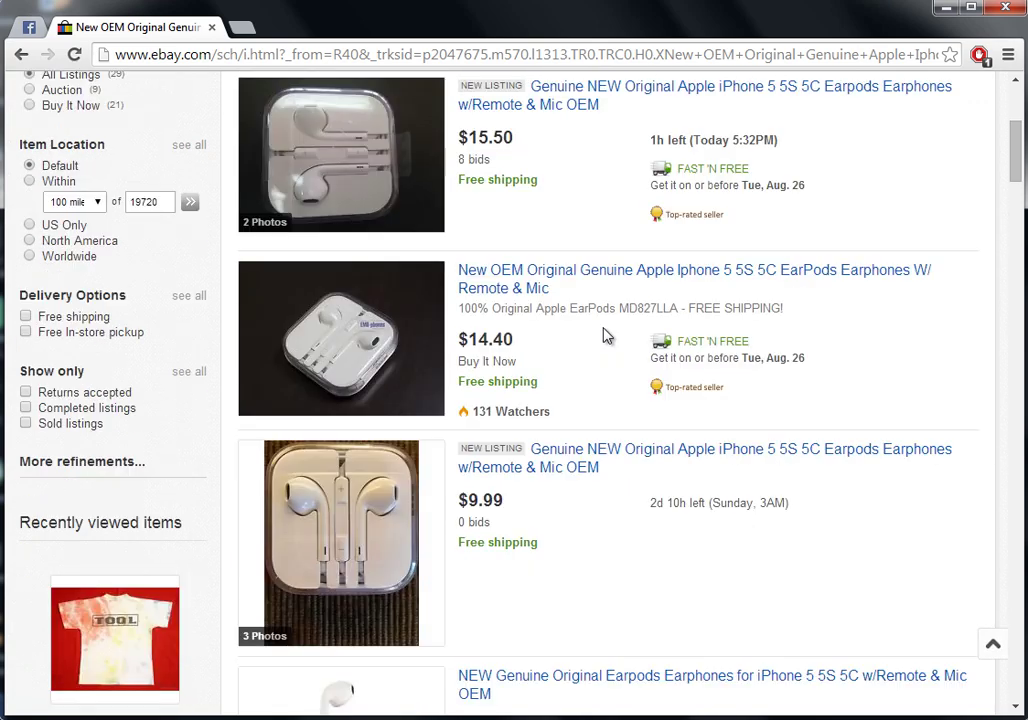
scroll(604, 336, "down", 4)
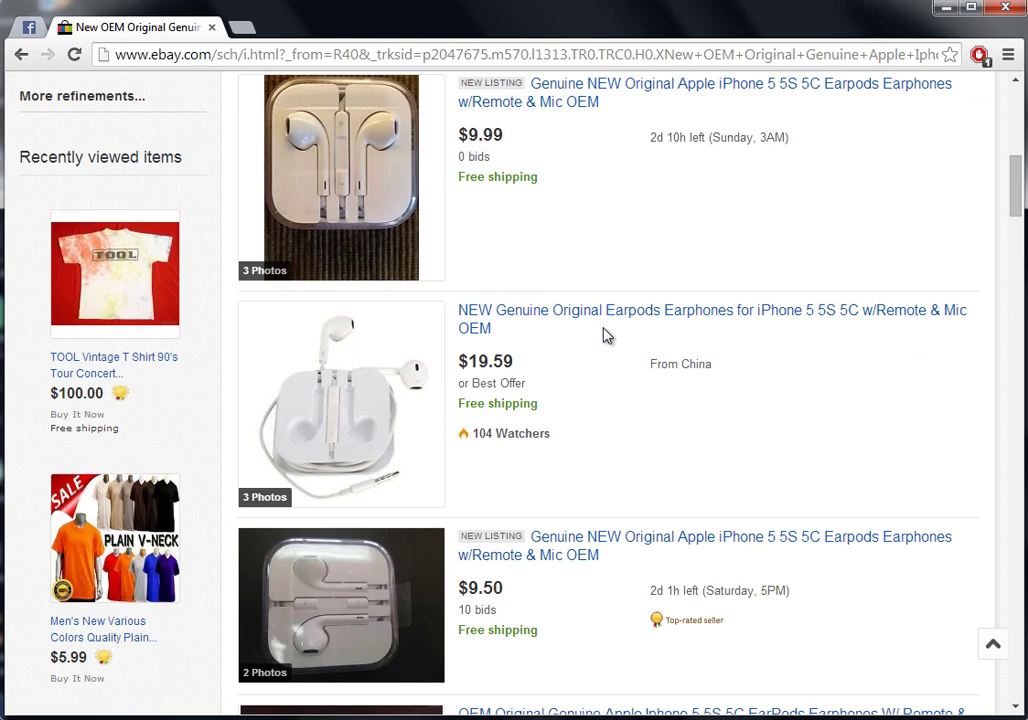
scroll(606, 336, "down", 1)
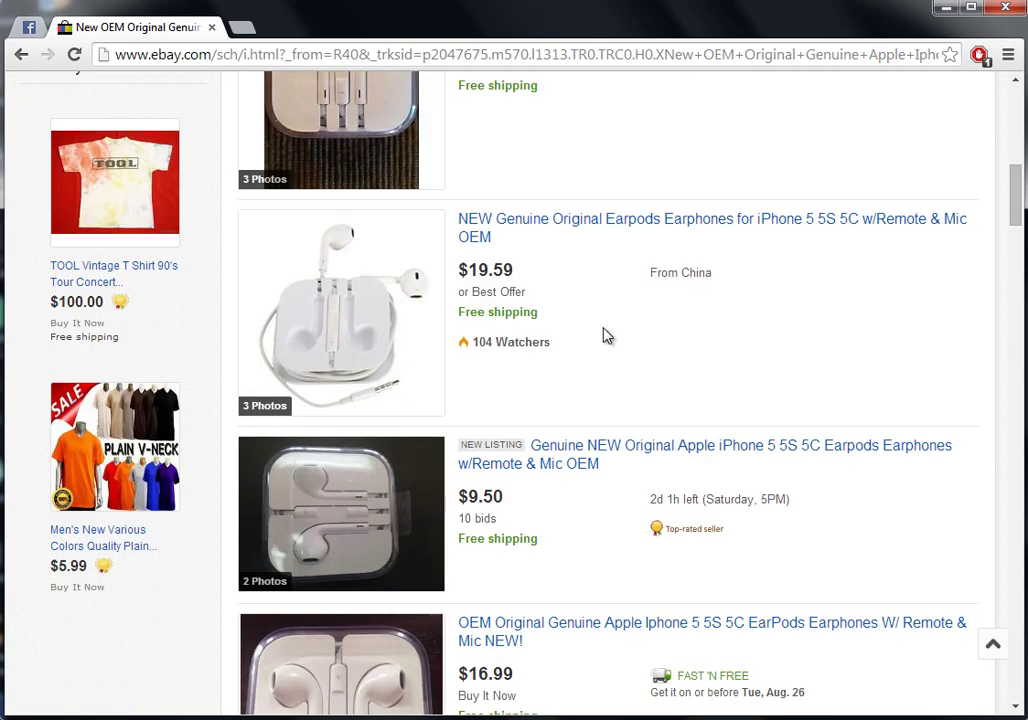
Open the $9.50 Genuine NEW Apple EarPods auction and highlight its 2d 01h time left
left_click(565, 460)
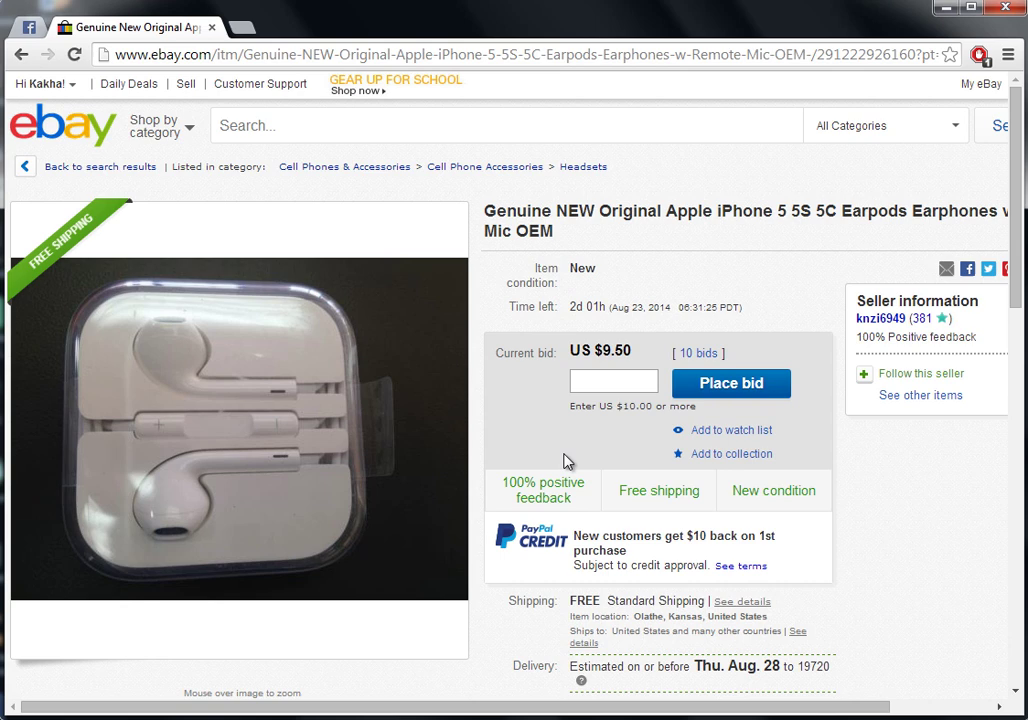
left_click_drag(569, 307, 606, 302)
left_click(572, 306)
Highlight the auction's US $9.50 current bid
left_click(598, 378)
left_click_drag(602, 349, 630, 348)
left_click(607, 373)
left_click_drag(633, 350, 601, 347)
left_click(586, 346)
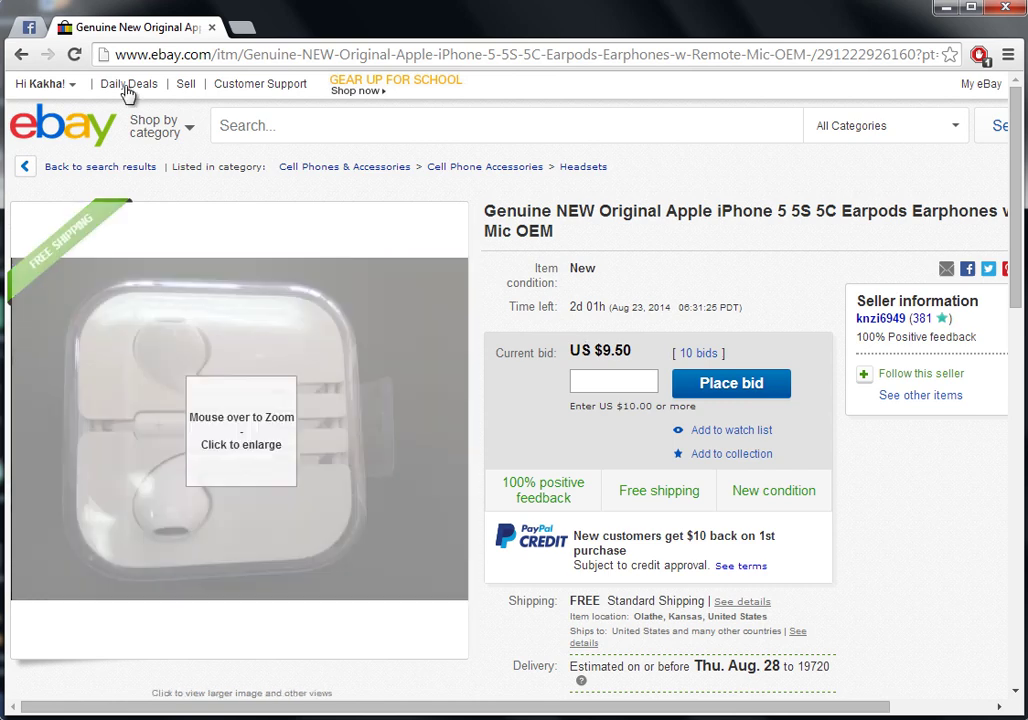
Return to the 29-result EarPods search list and scroll down through it
left_click(22, 56)
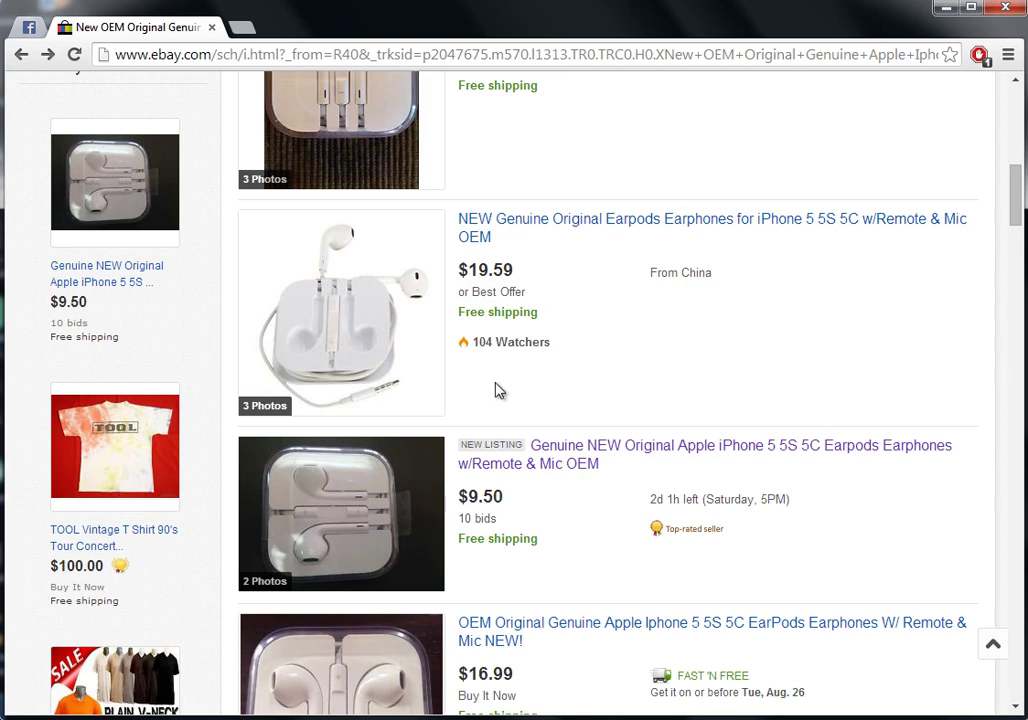
scroll(576, 401, "down", 2)
scroll(576, 401, "down", 3)
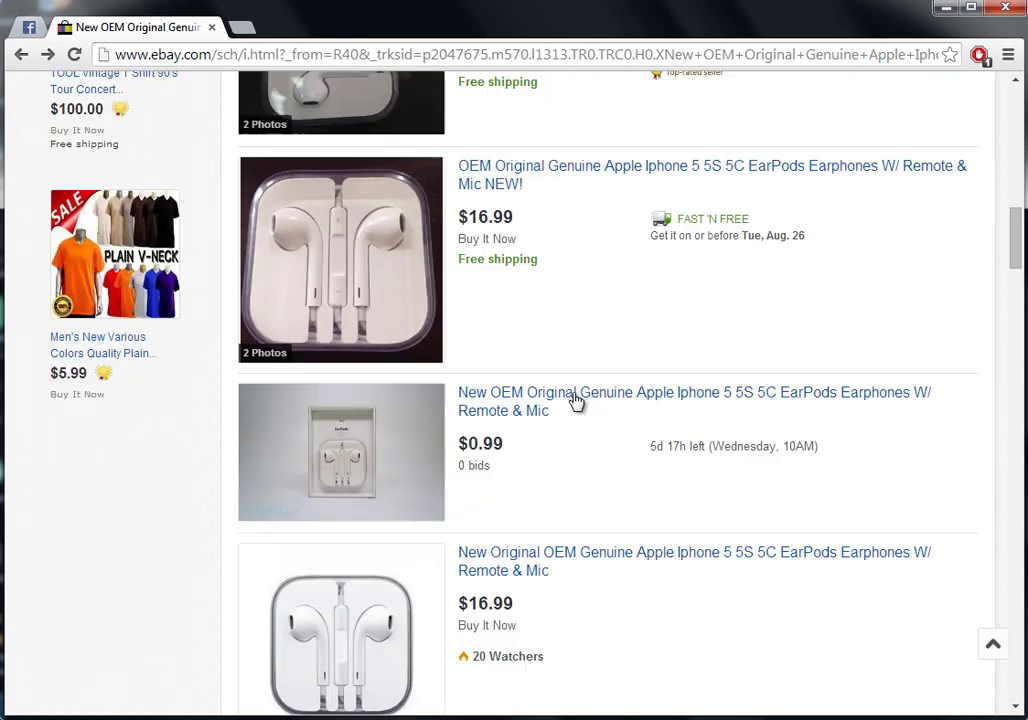
scroll(576, 401, "down", 1)
scroll(576, 401, "down", 3)
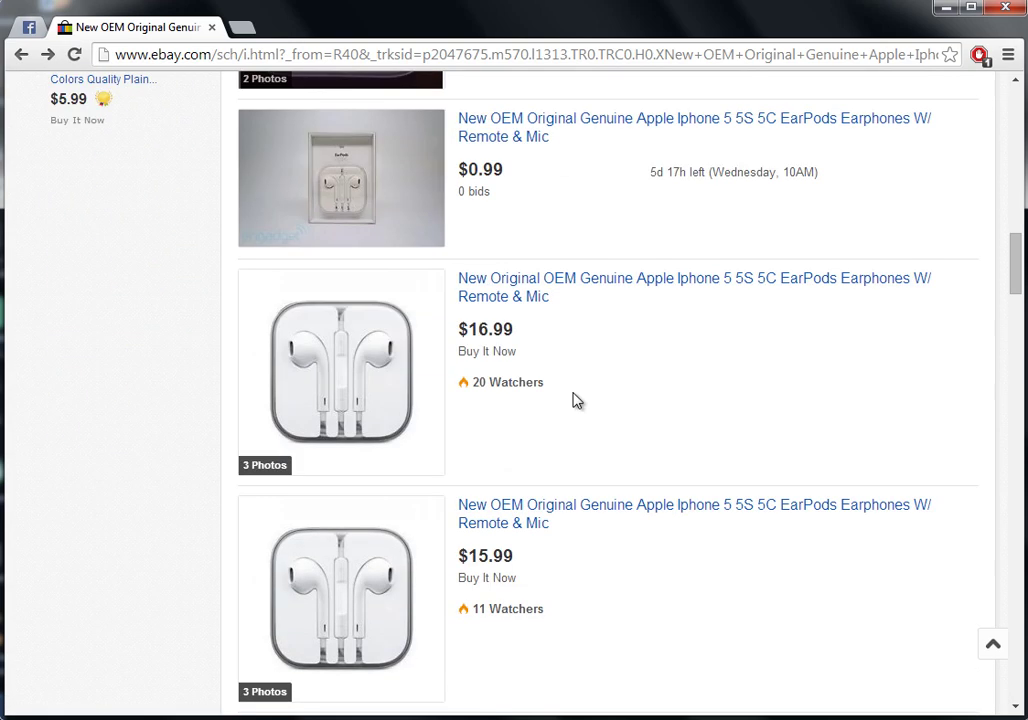
scroll(576, 401, "down", 3)
scroll(576, 401, "down", 1)
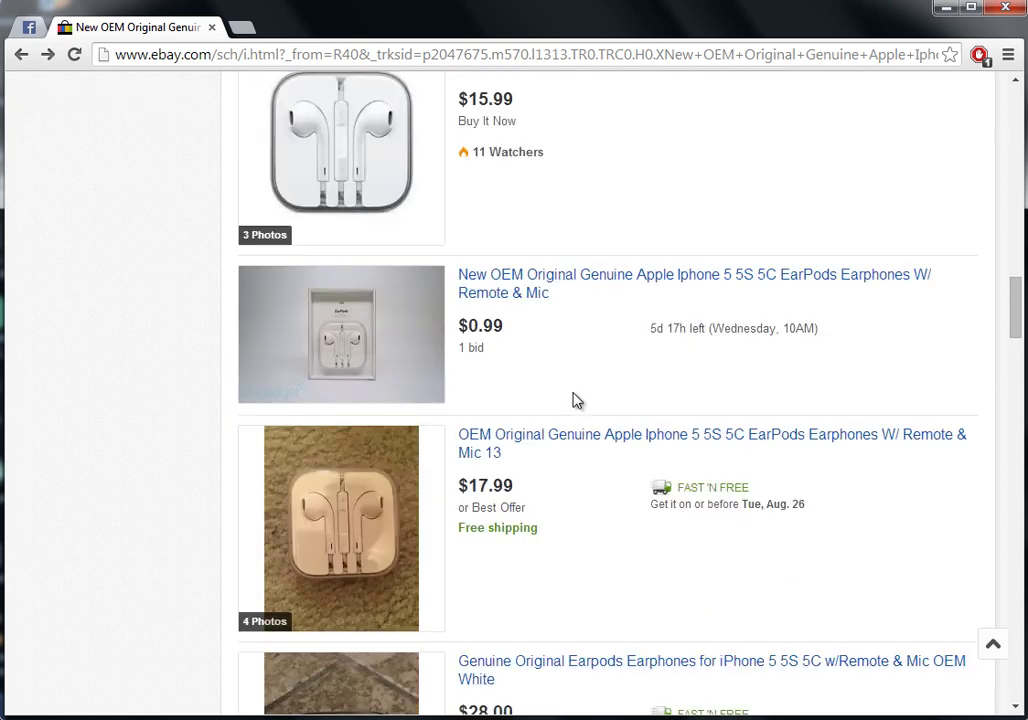
scroll(576, 401, "down", 5)
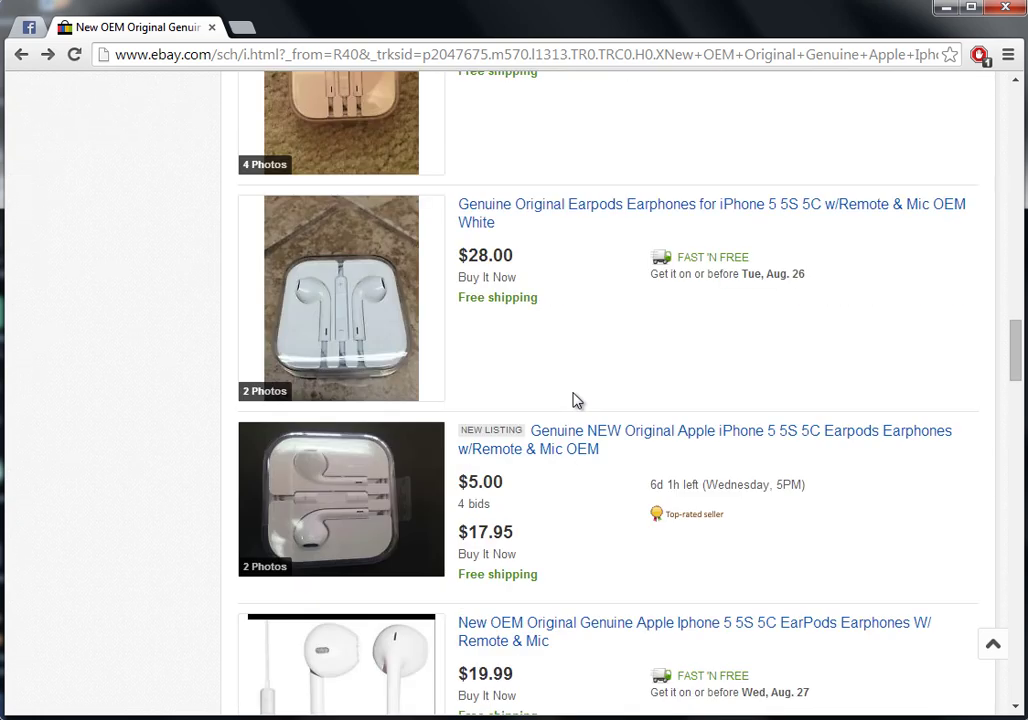
scroll(576, 401, "down", 5)
scroll(576, 401, "down", 1)
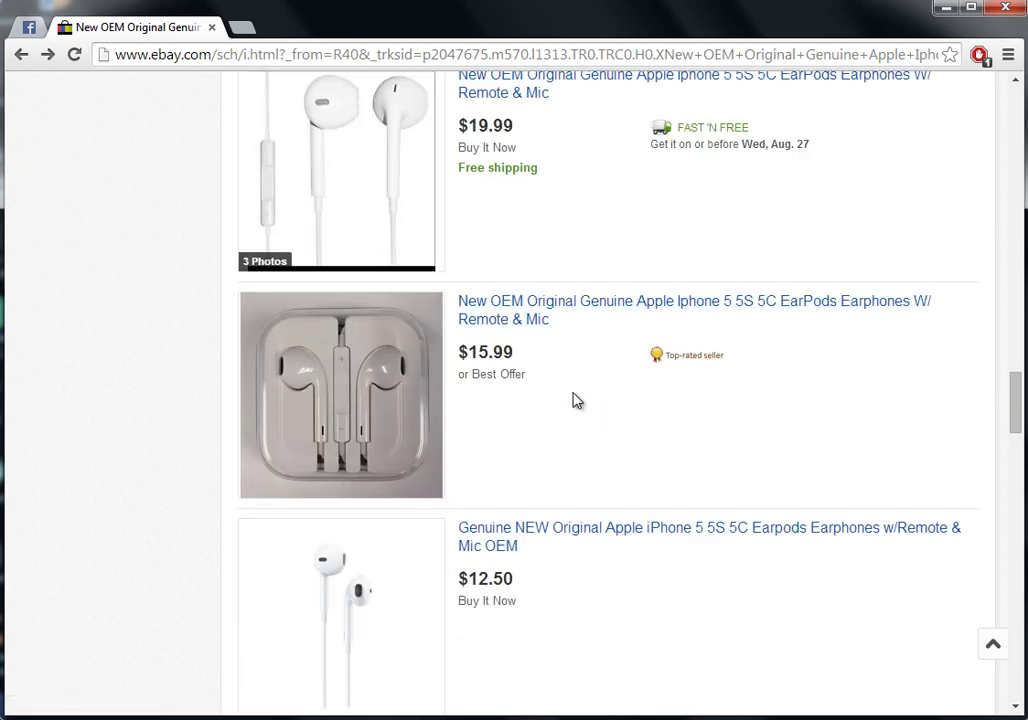
scroll(576, 401, "down", 1)
scroll(577, 403, "down", 1)
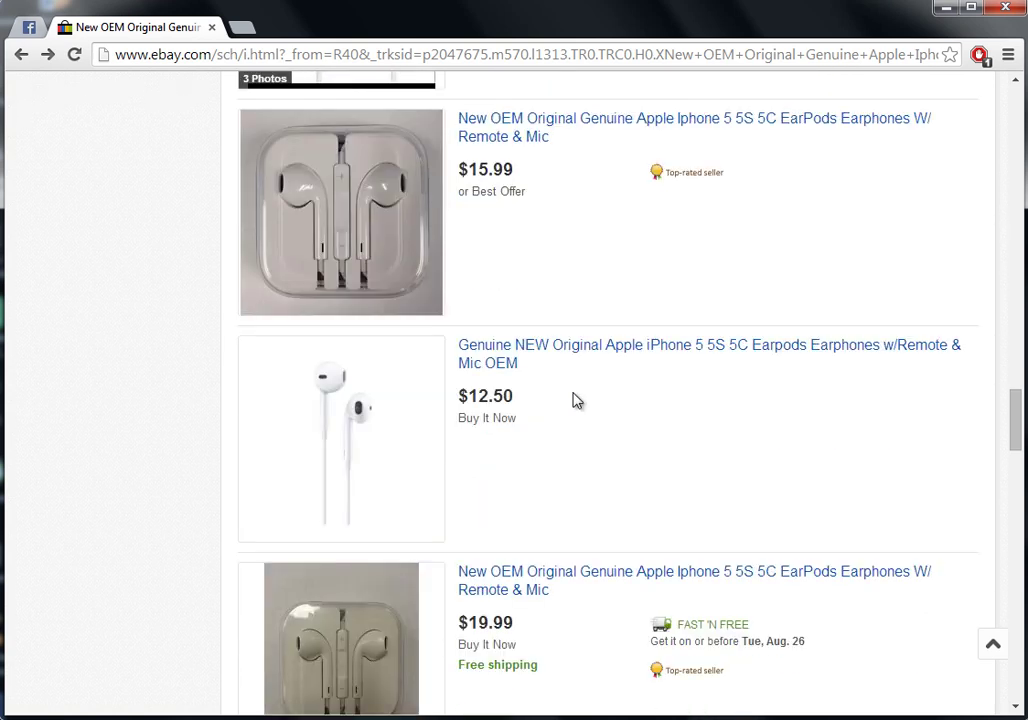
Check the $12.50 Buy It Now and $15.99 best-offer EarPods listings
left_click(490, 365)
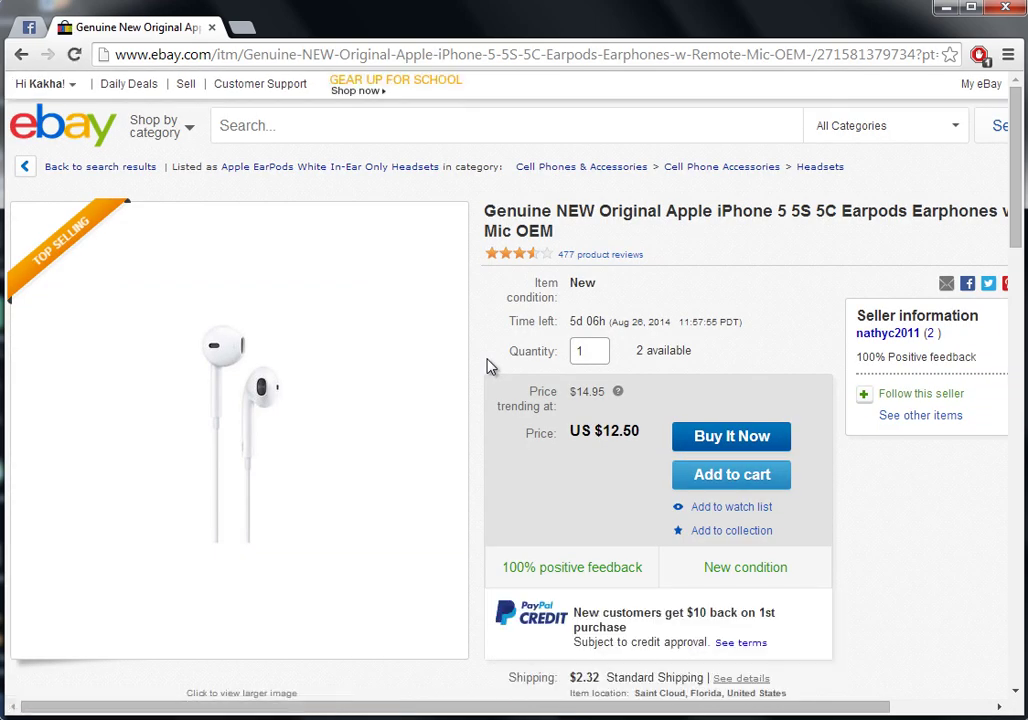
key("alt+Left")
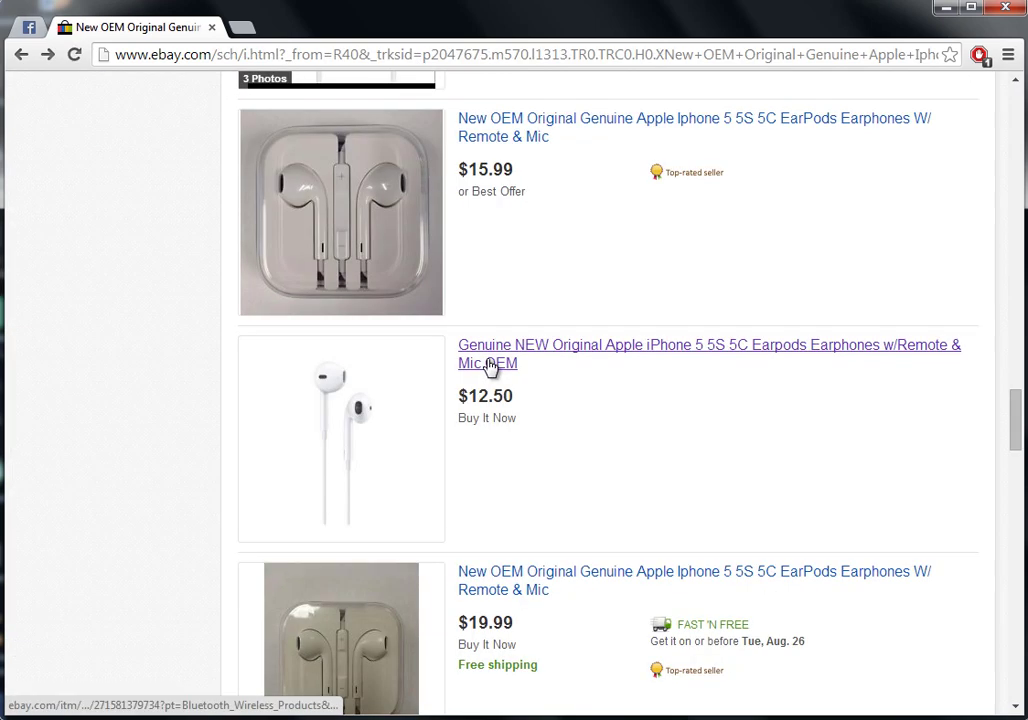
left_click(481, 142)
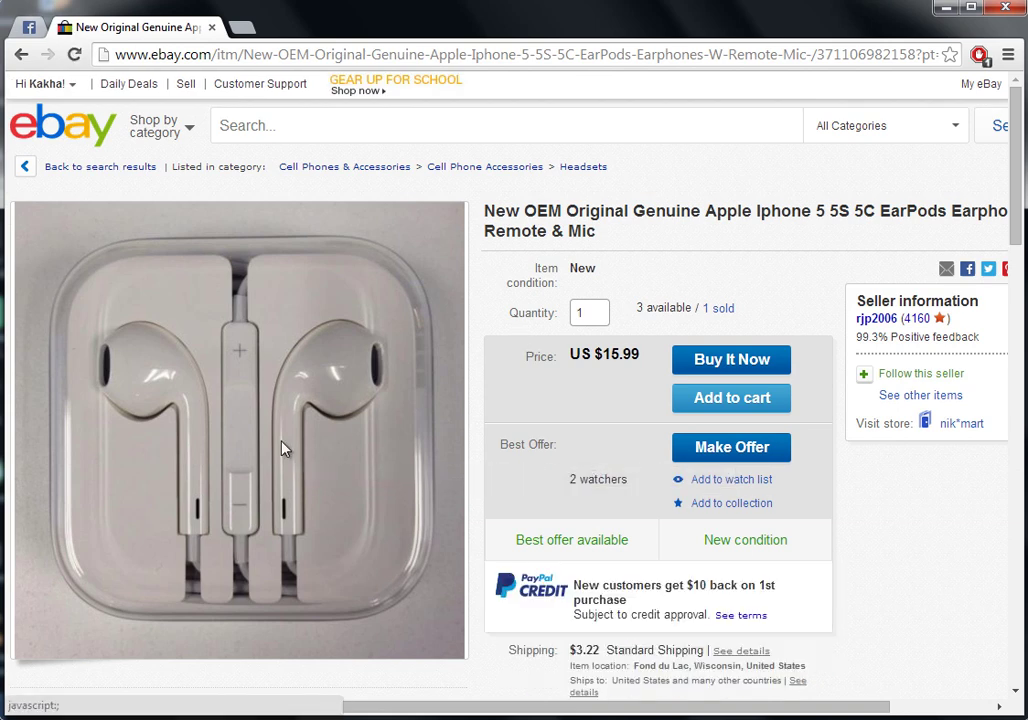
scroll(520, 415, "down", 2)
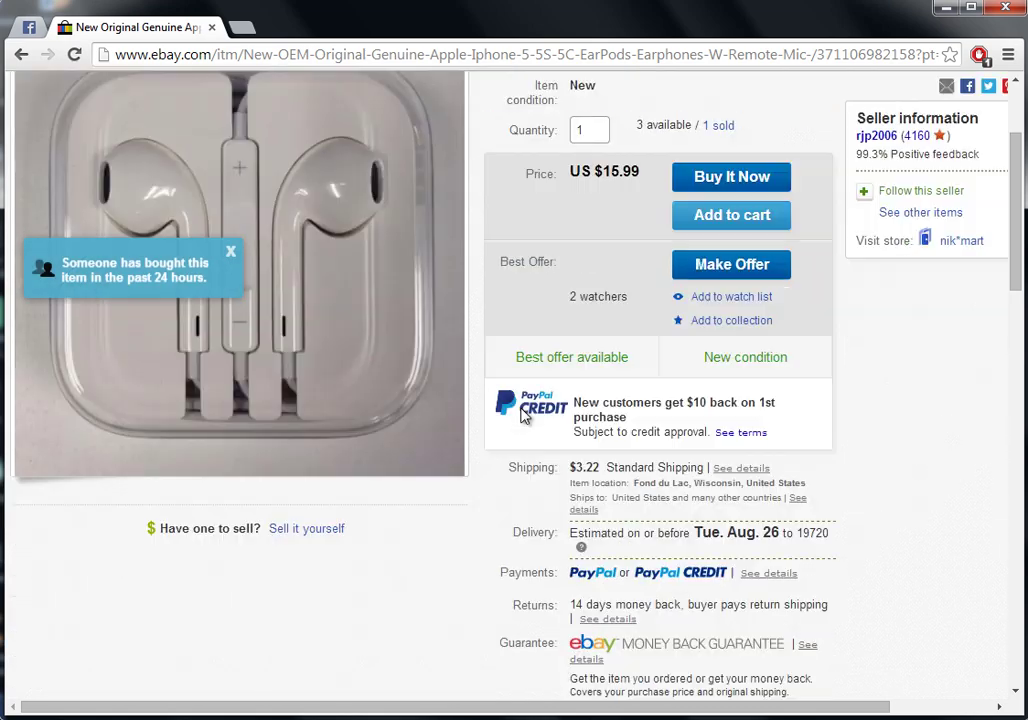
key("alt+Left")
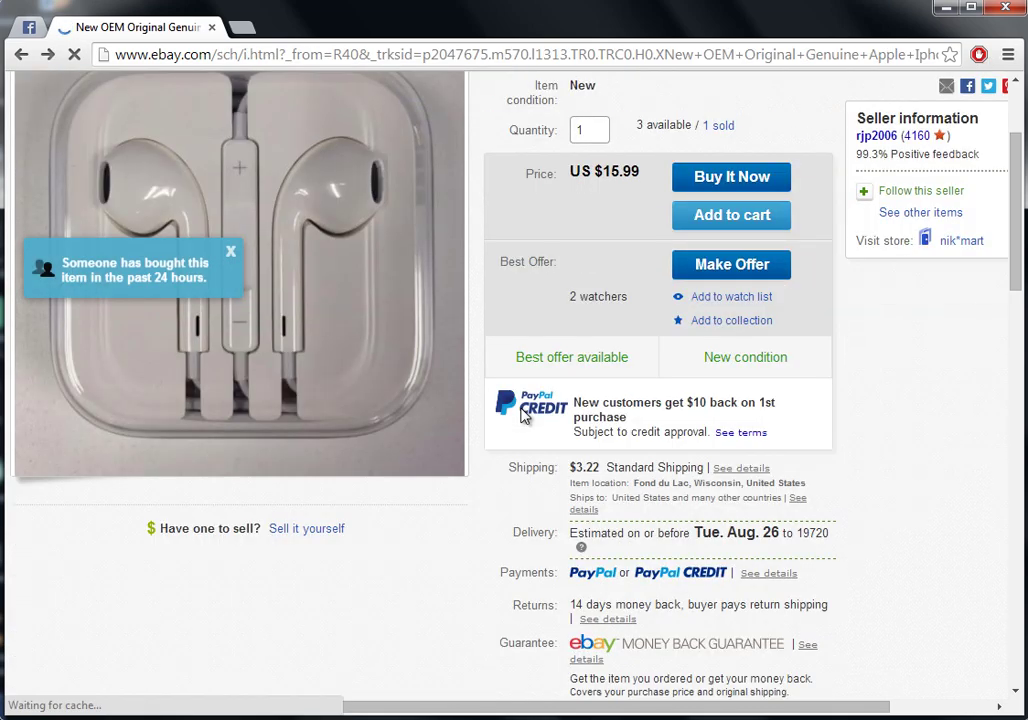
Check the $14.99 China-shipped EarPods listing, then scroll back up the results
scroll(524, 416, "down", 7)
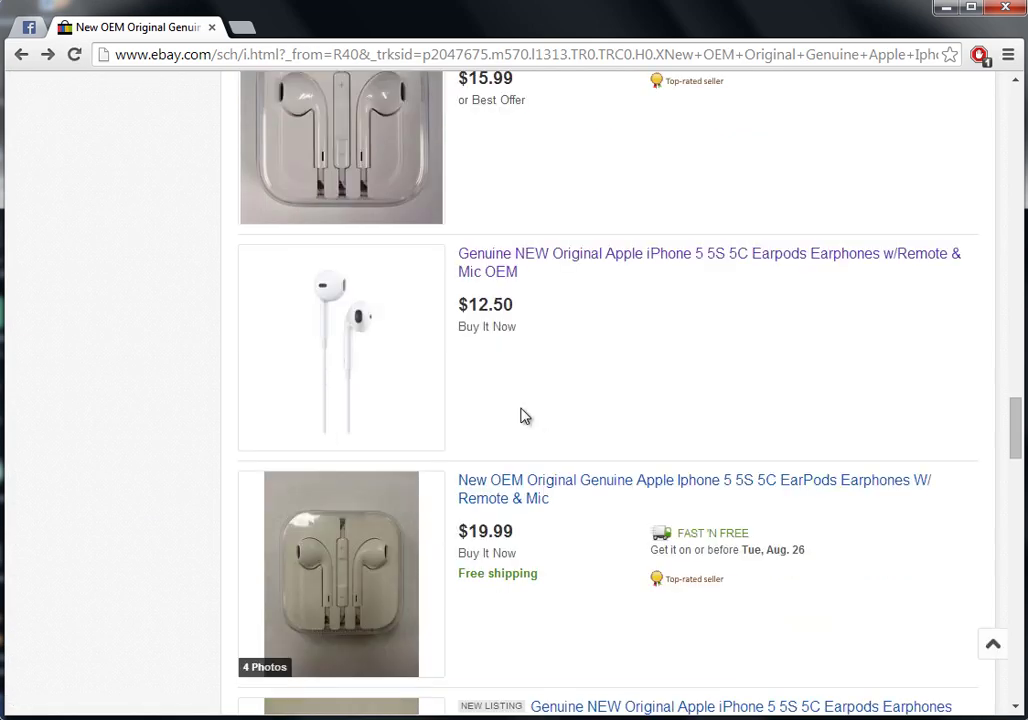
scroll(524, 416, "down", 3)
scroll(524, 416, "down", 1)
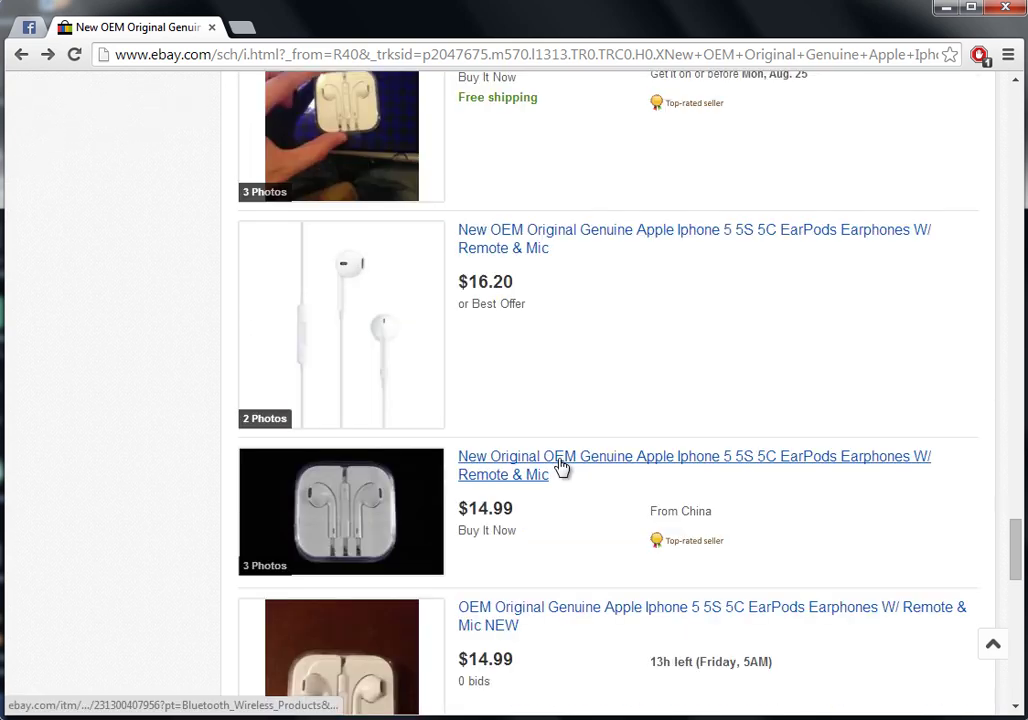
left_click(519, 466)
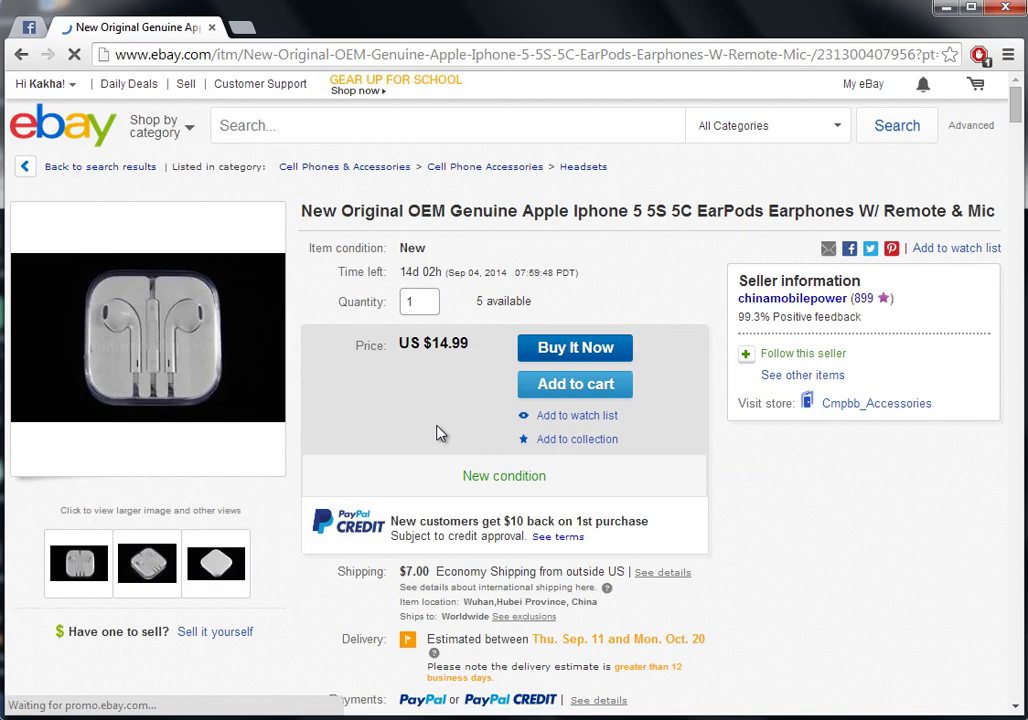
key("alt+Left")
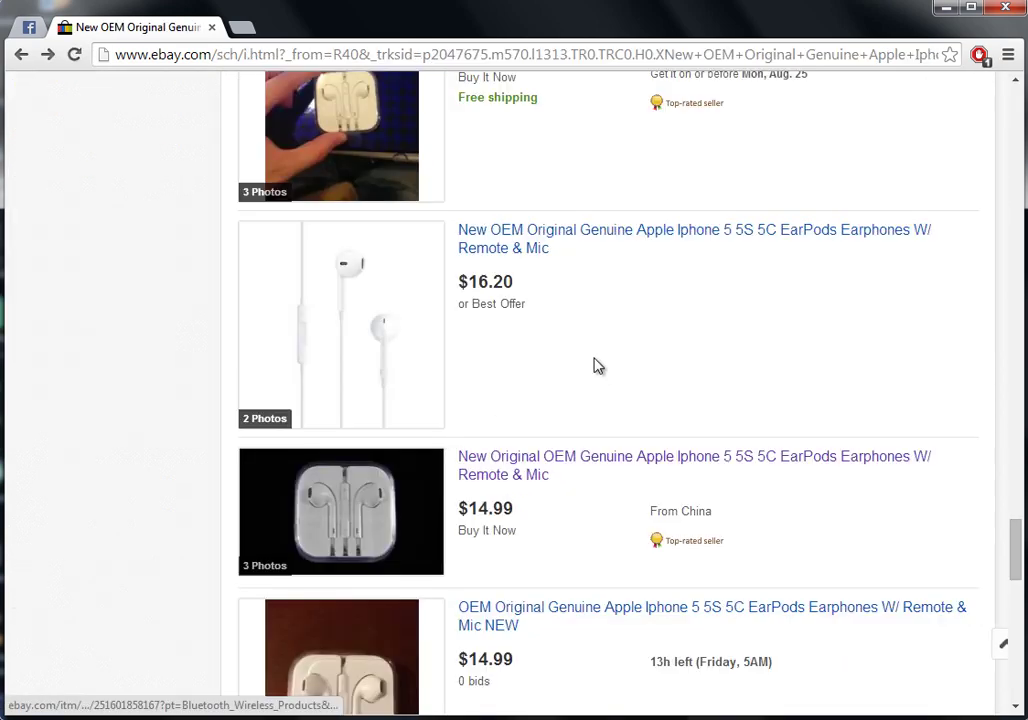
scroll(593, 365, "up", 20)
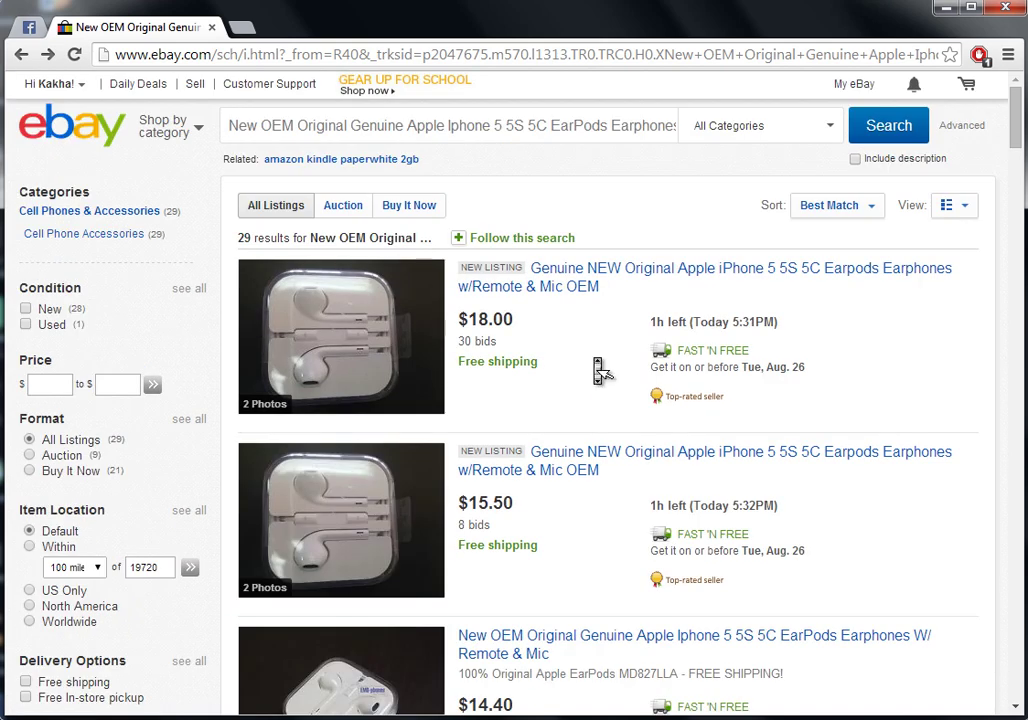
Sort the results by price plus shipping, lowest first, showing only Buy It Now listings
left_click(850, 211)
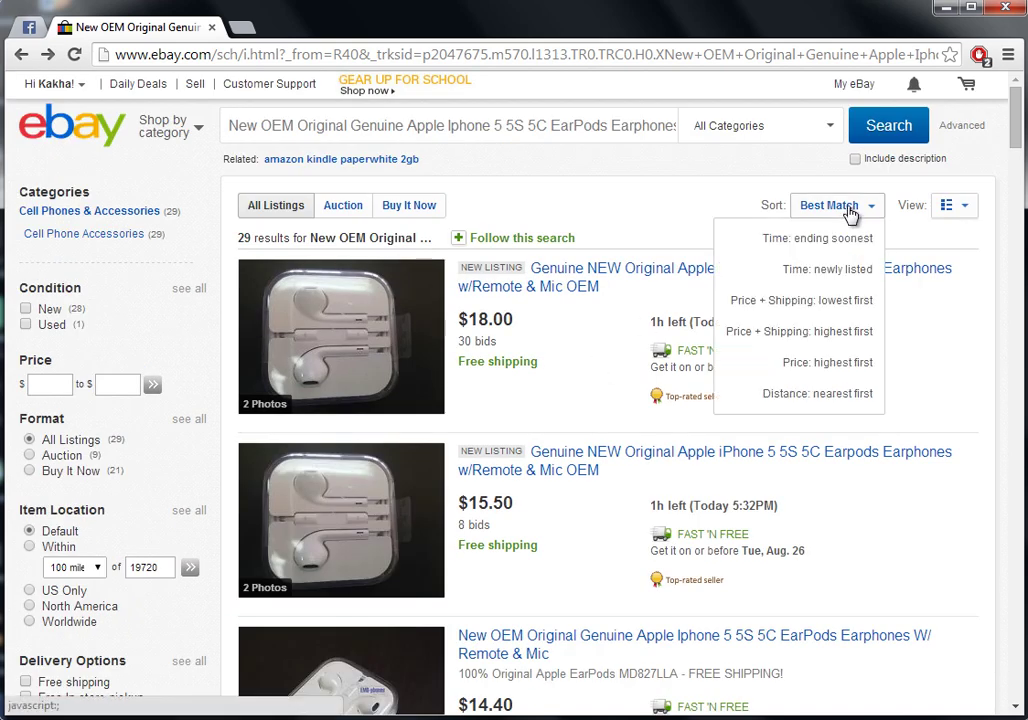
left_click(800, 300)
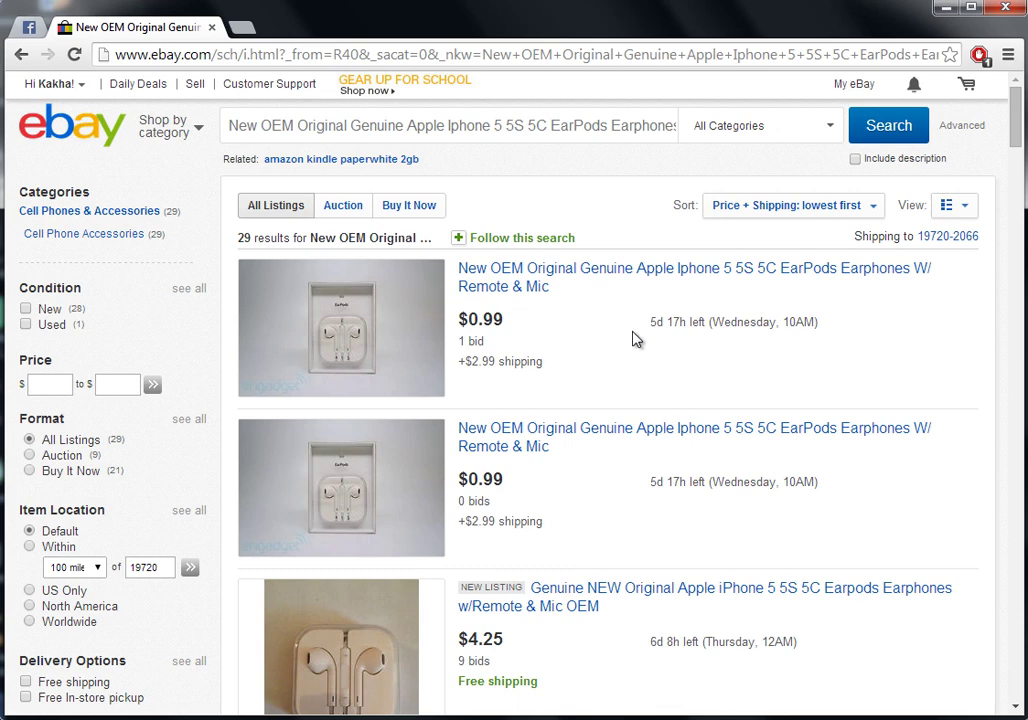
left_click(386, 208)
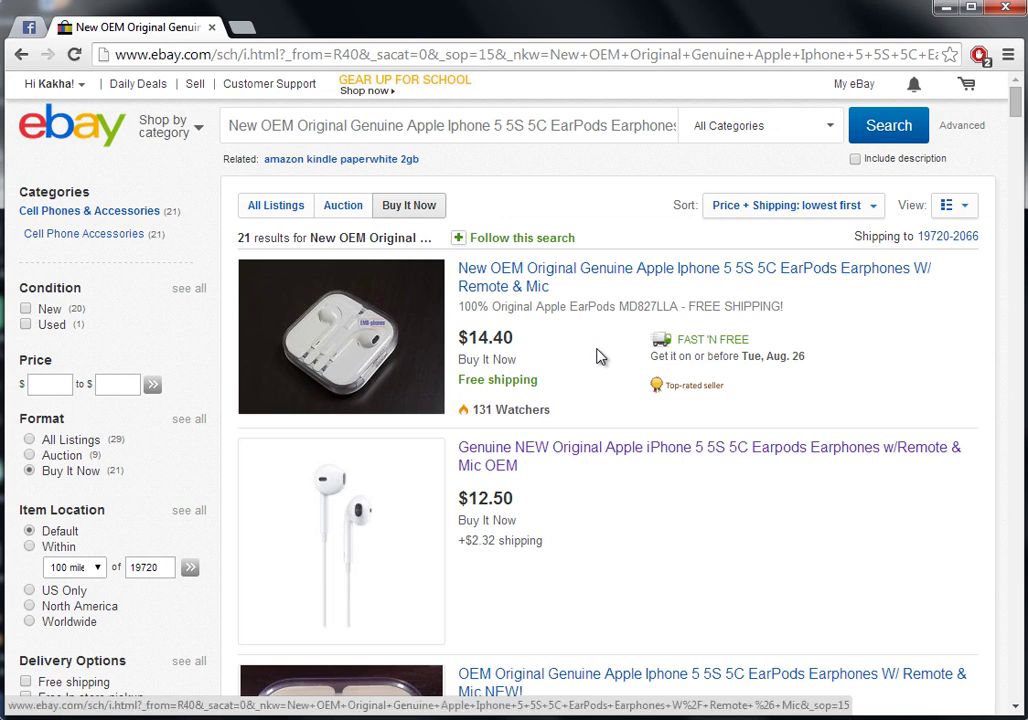
Open the cheapest US $14.40 New OEM Apple EarPods listing and choose Buy It Now
left_click(500, 288)
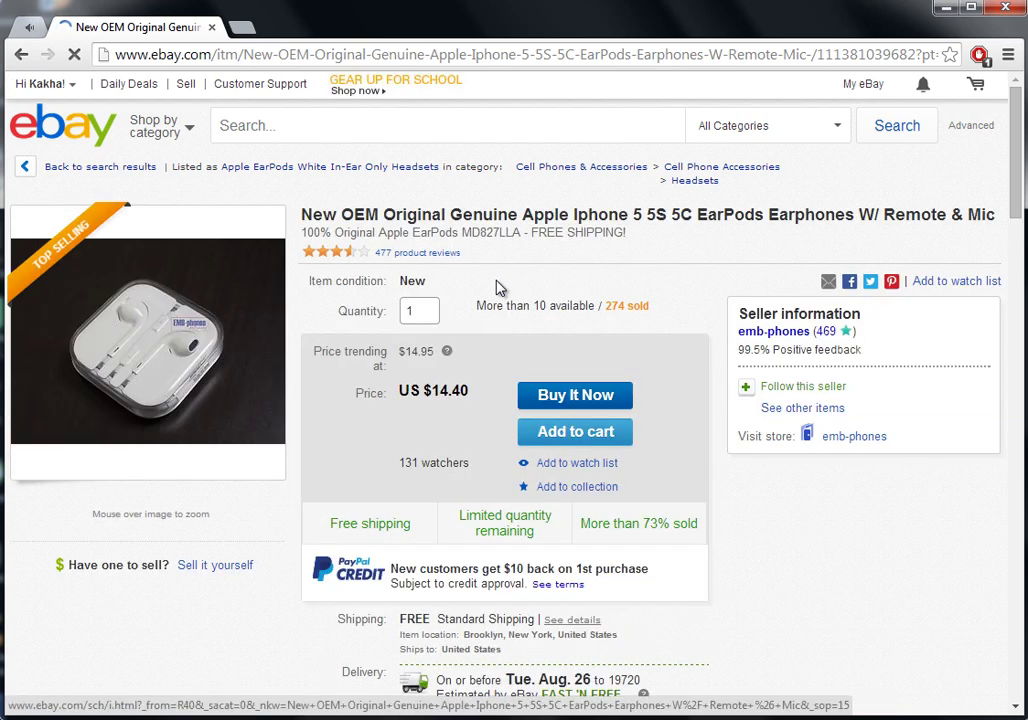
mouse_move(182, 355)
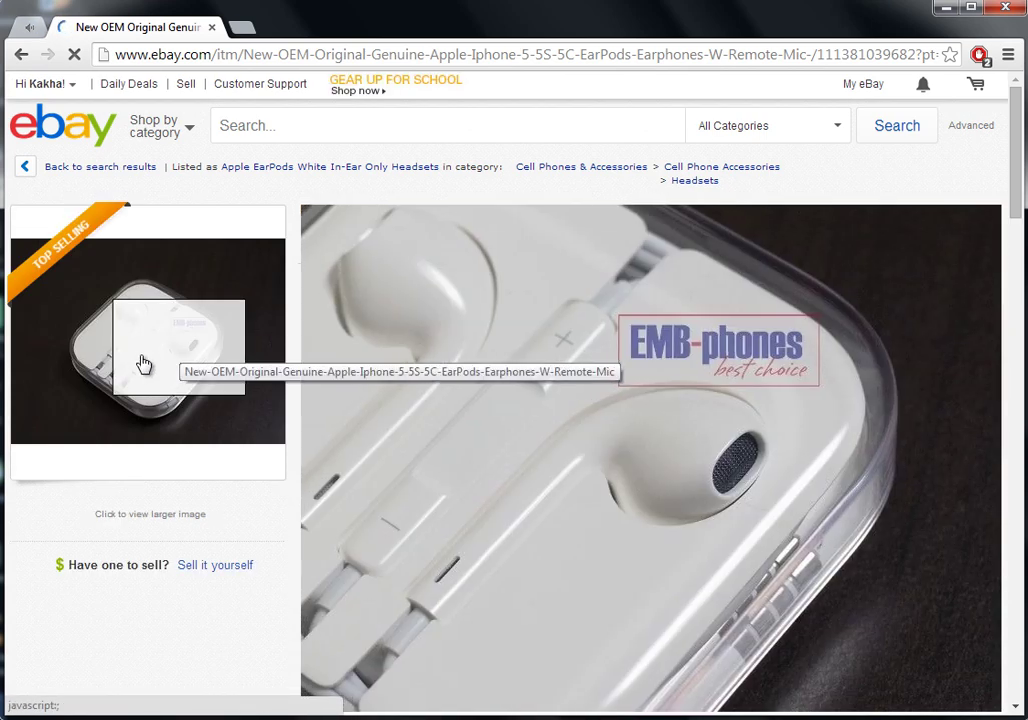
scroll(475, 430, "down", 5)
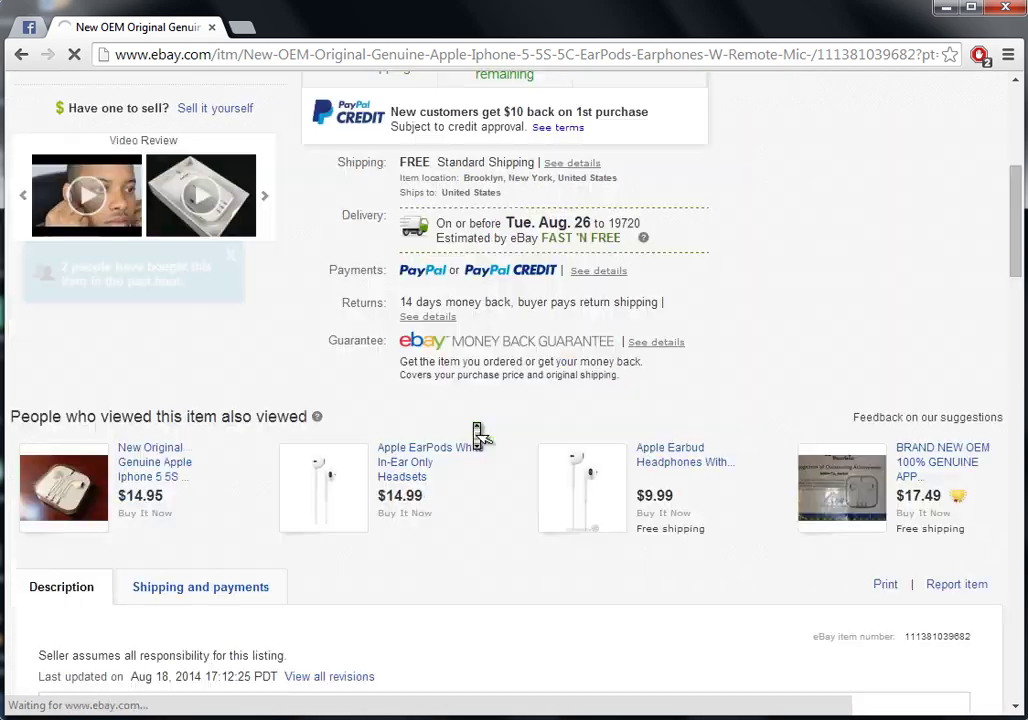
scroll(475, 430, "down", 4)
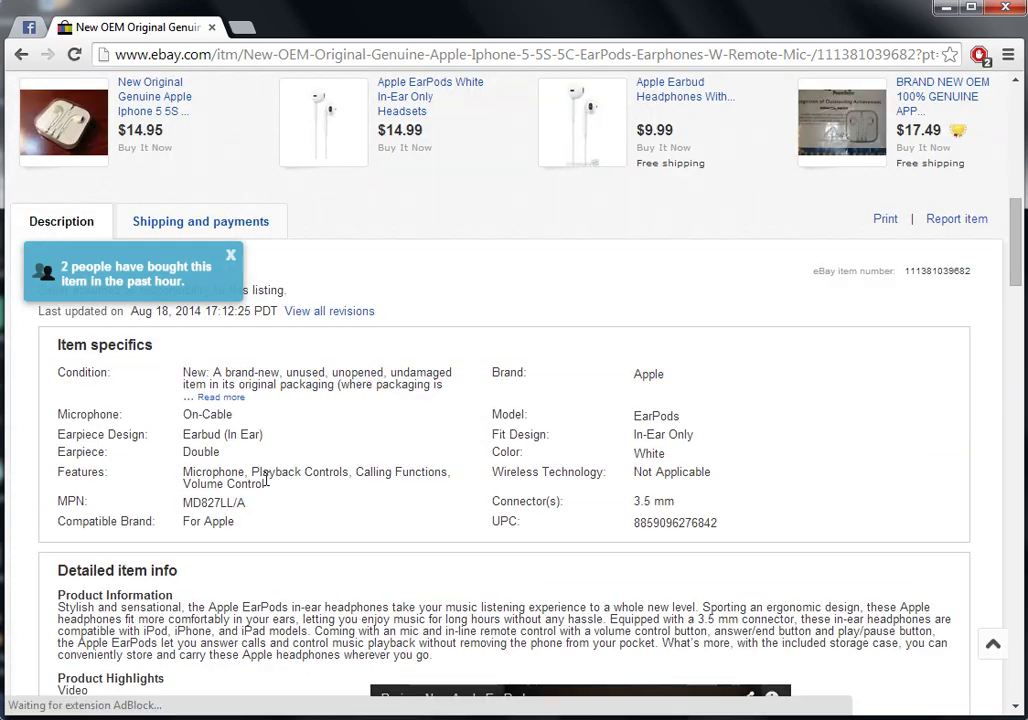
scroll(270, 521, "down", 1)
scroll(270, 521, "down", 5)
scroll(271, 523, "up", 15)
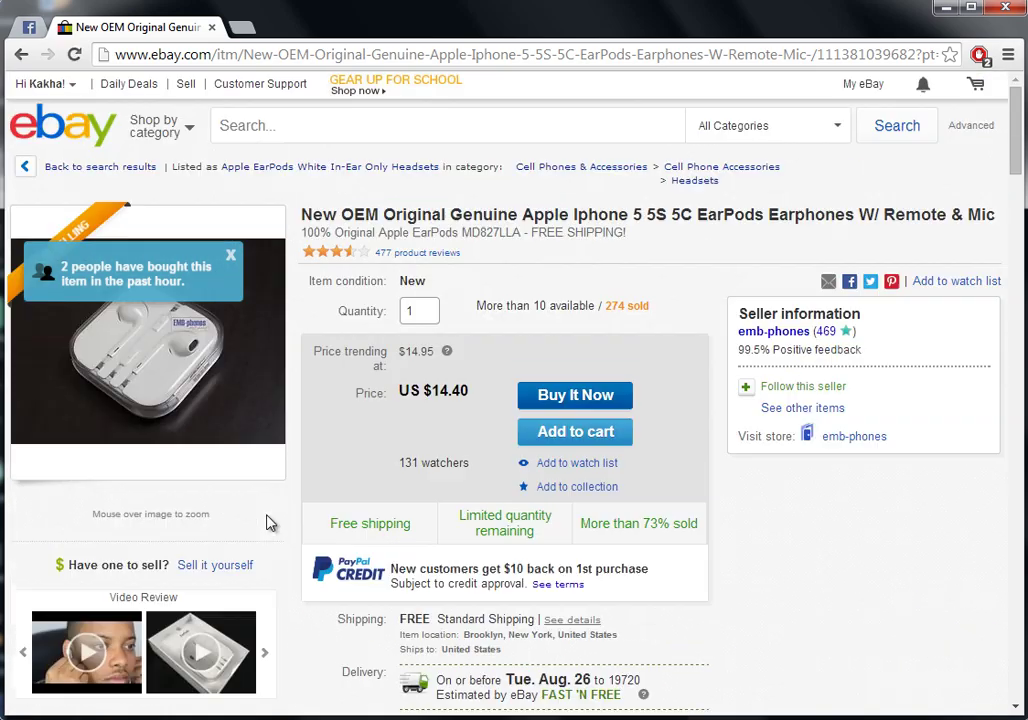
left_click(588, 397)
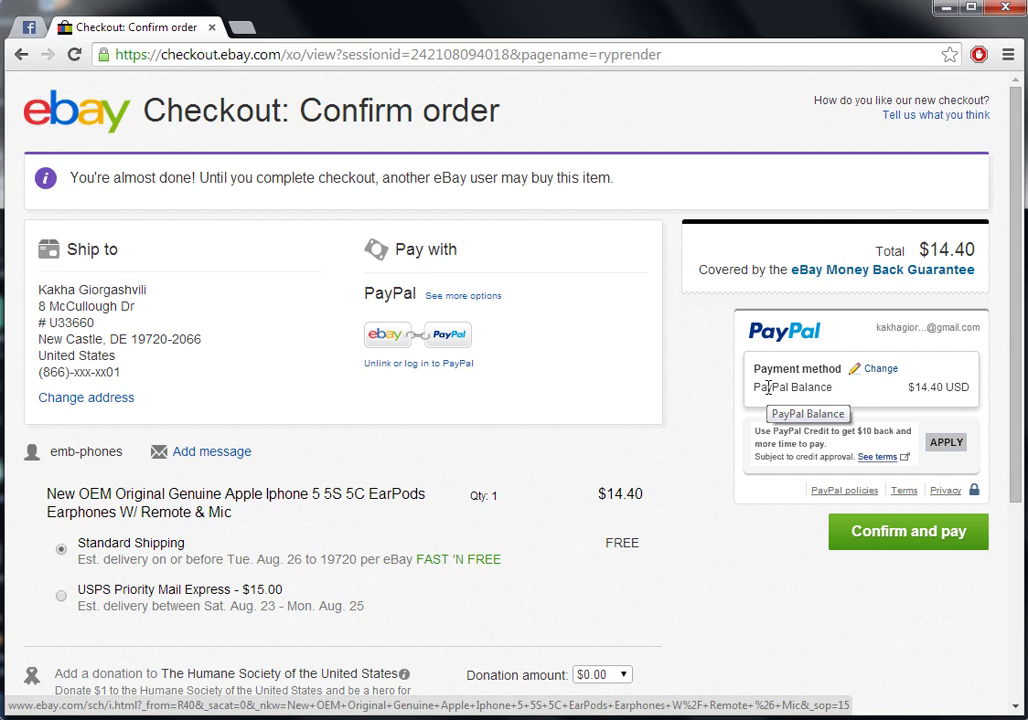
Confirm and pay US $14.40 for the EarPods using the PayPal balance
left_click(872, 534)
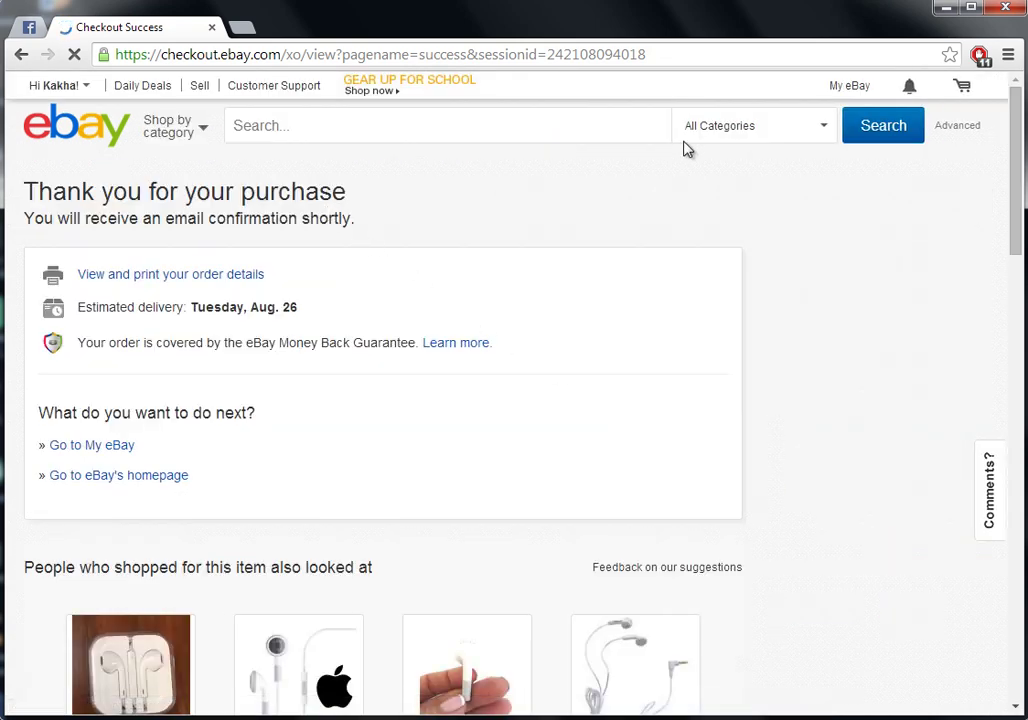
Go to Account settings > Addresses and select the primary shipping address text
mouse_move(87, 90)
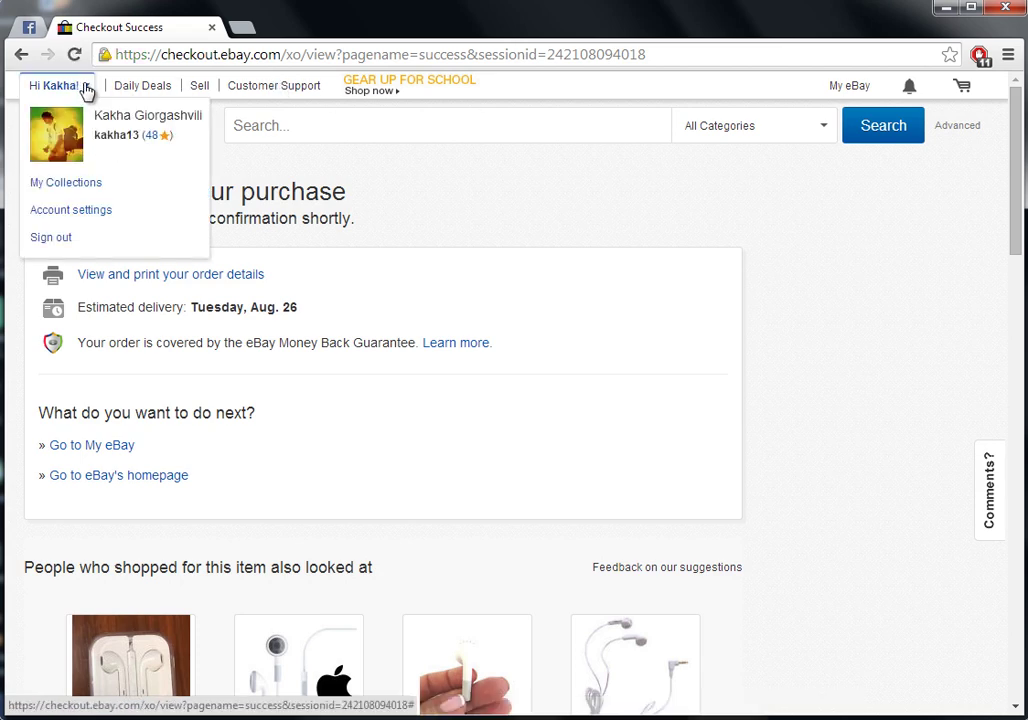
left_click(78, 214)
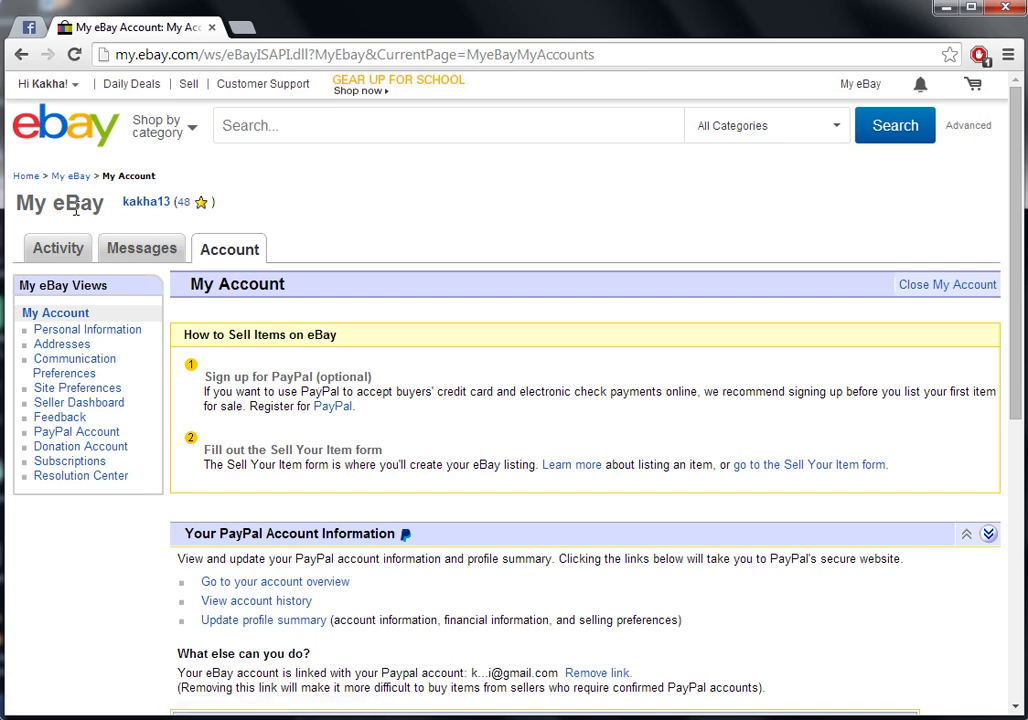
left_click(73, 348)
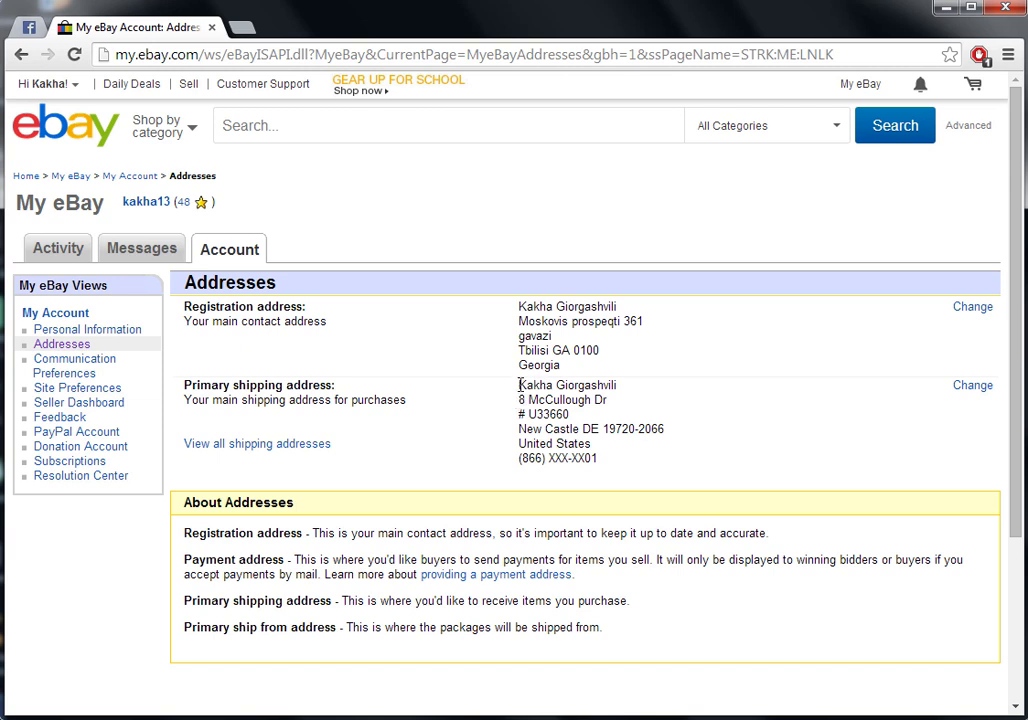
left_click_drag(519, 387, 605, 463)
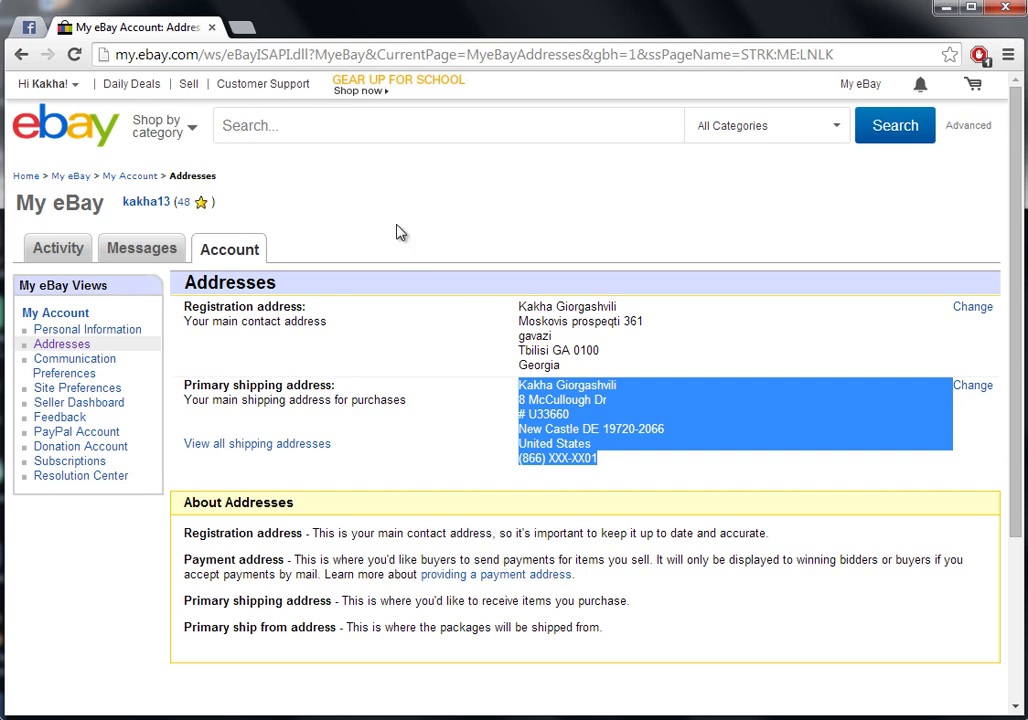
Load usa2georgia.com in a new browser tab
left_click(246, 28)
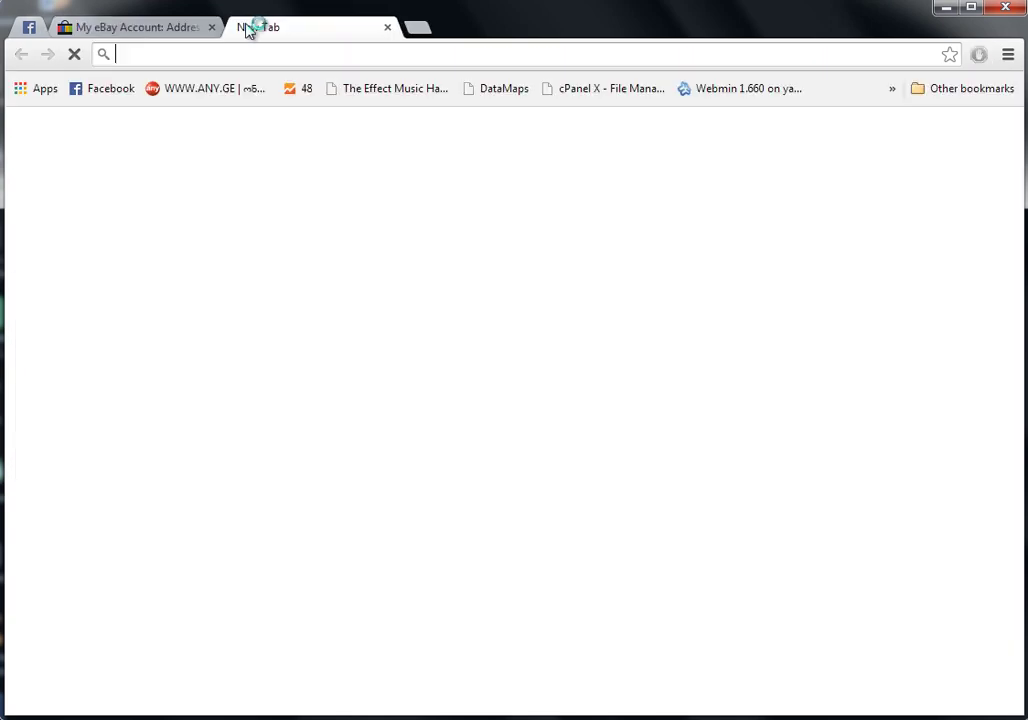
type("usa2georgia.com")
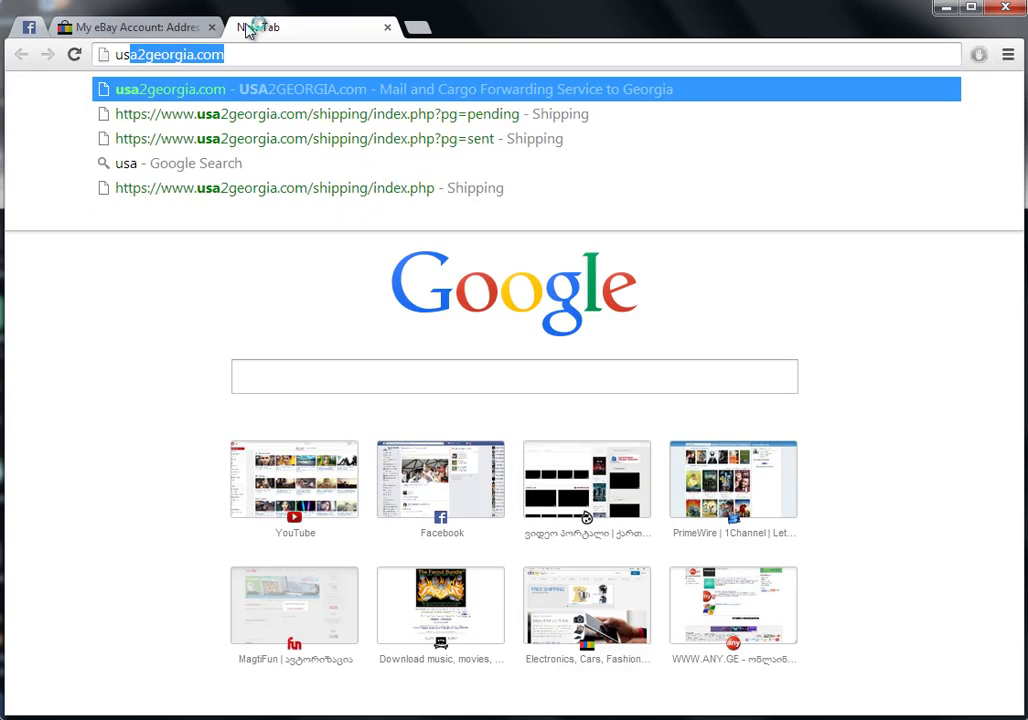
key("Return")
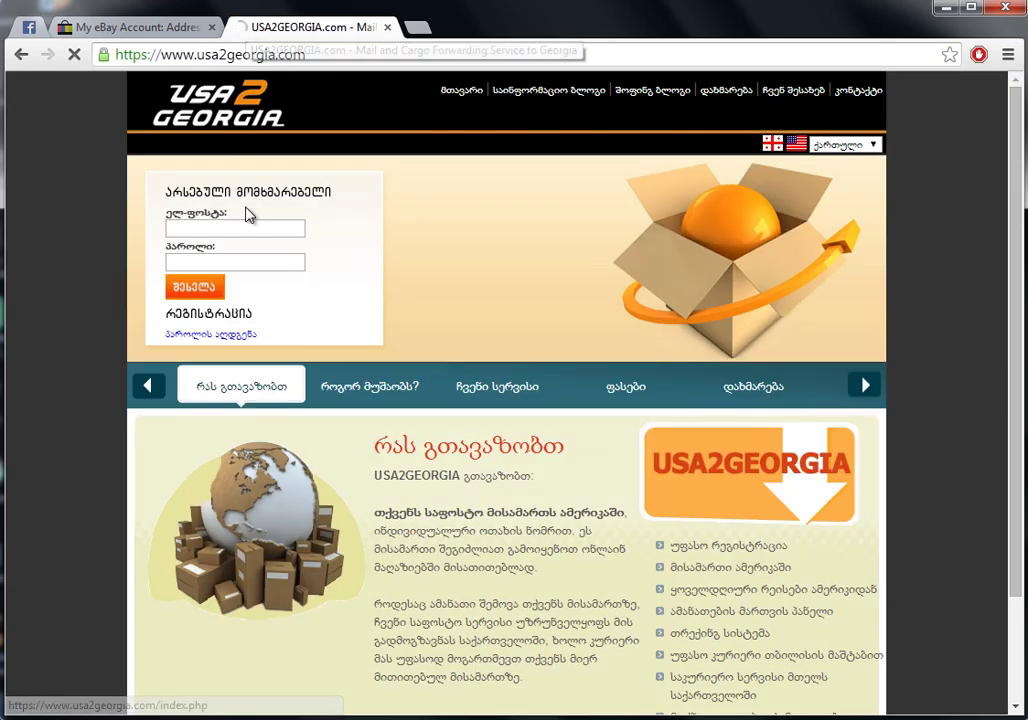
Sign in to USA2GEORGIA with the saved account e-mail and password
left_click(251, 228)
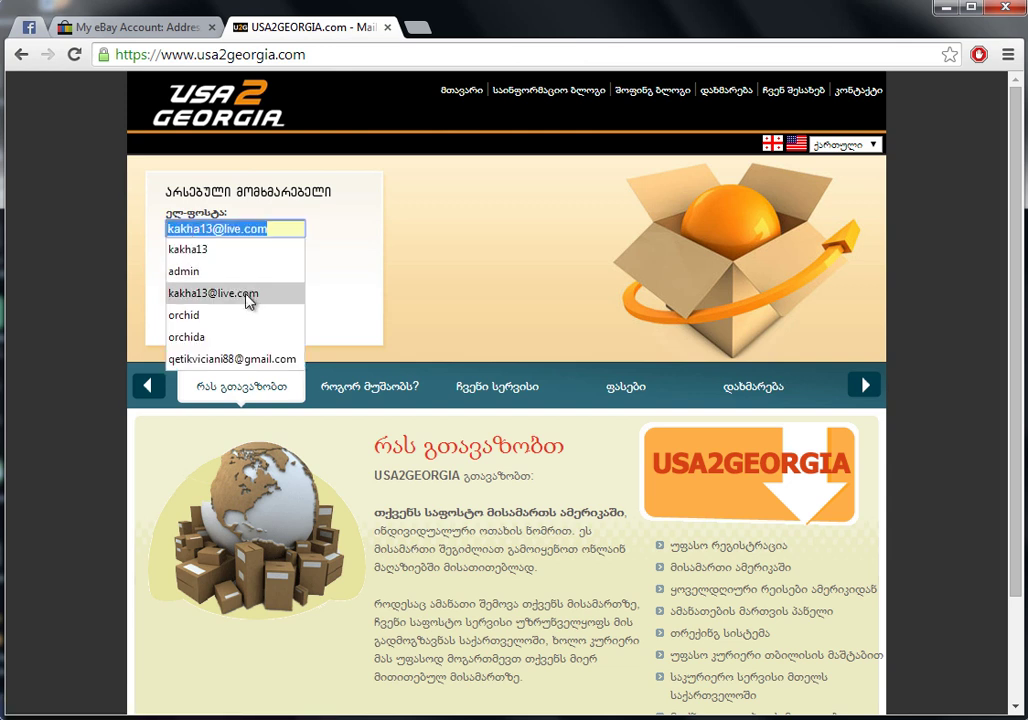
left_click(245, 293)
left_click(238, 262)
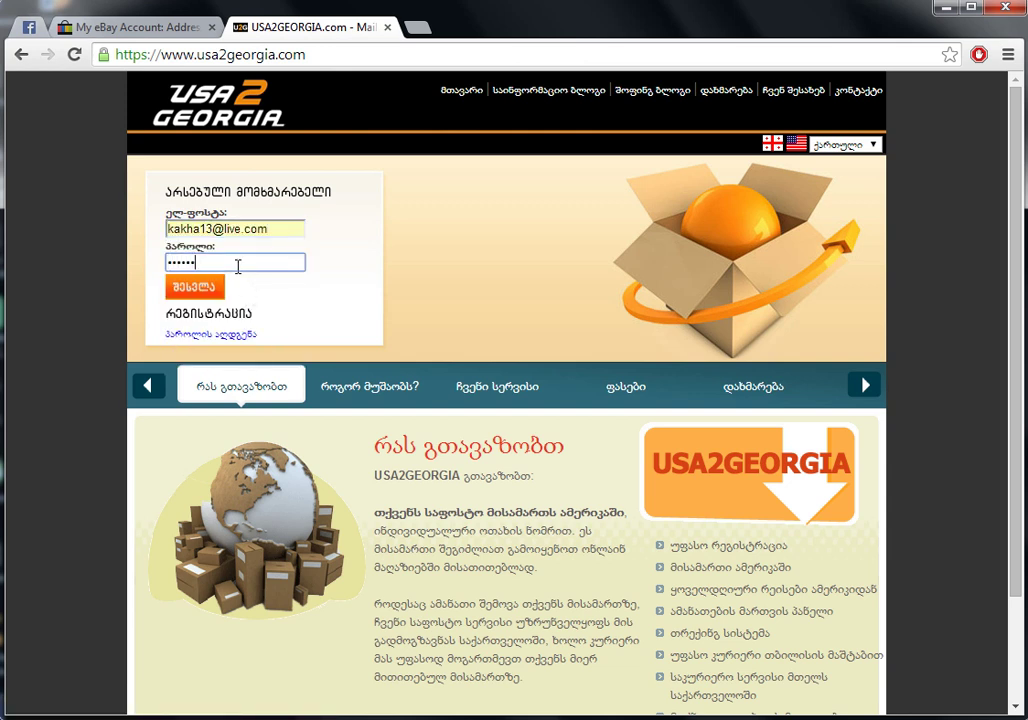
key("Return")
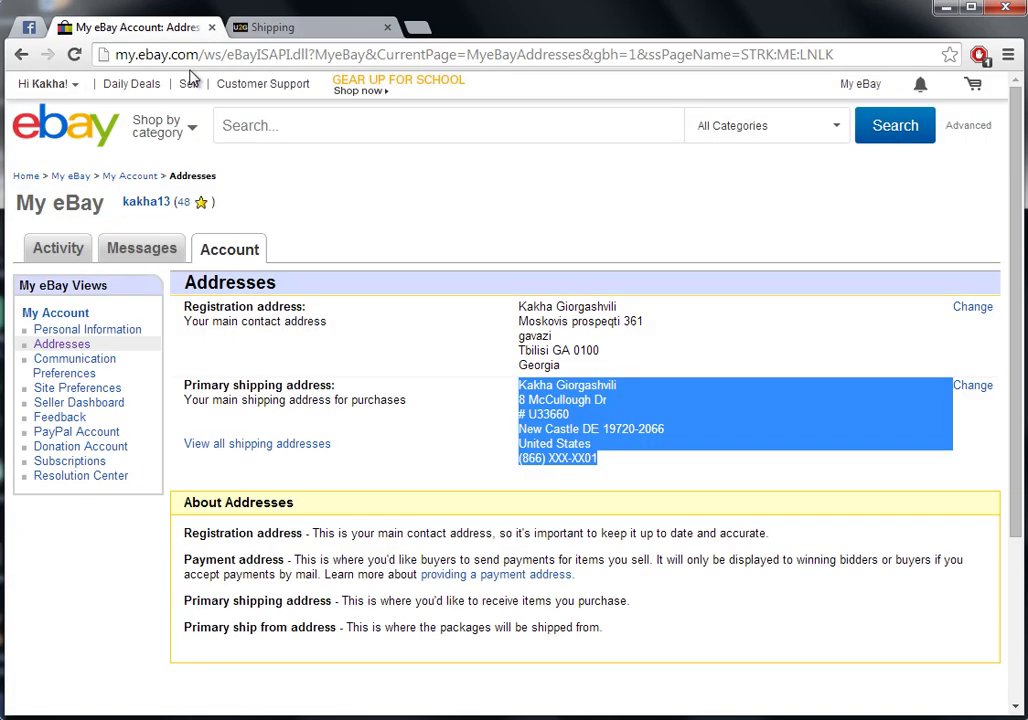
Compare eBay's primary shipping address with the USA2GEORGIA US address block
left_click(120, 30)
left_click(577, 422)
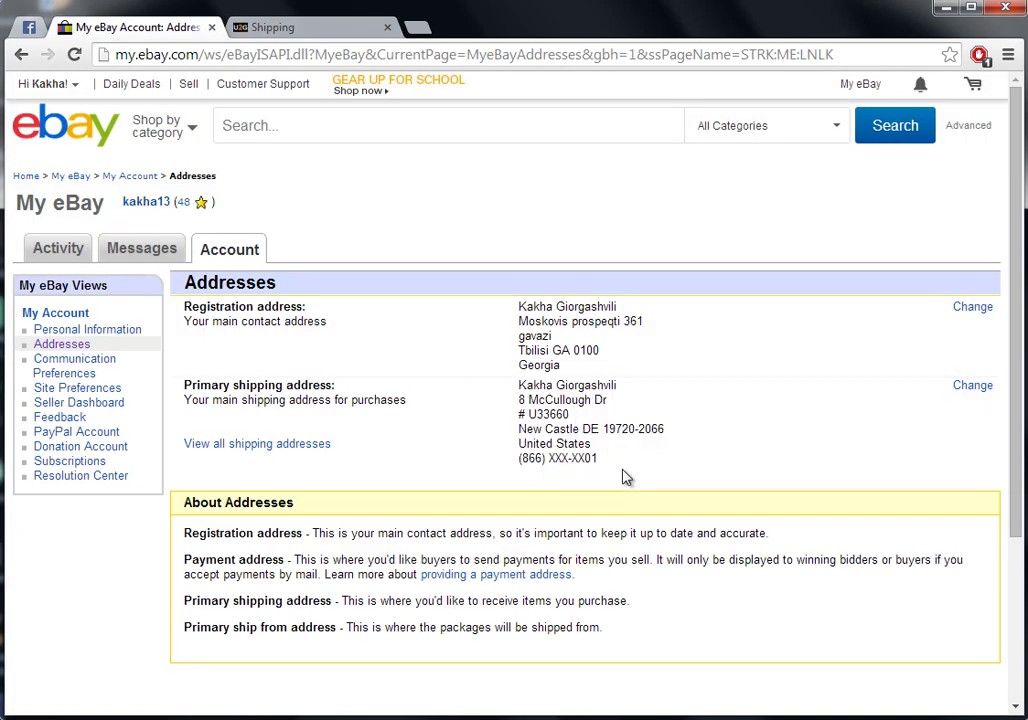
left_click_drag(519, 388, 601, 465)
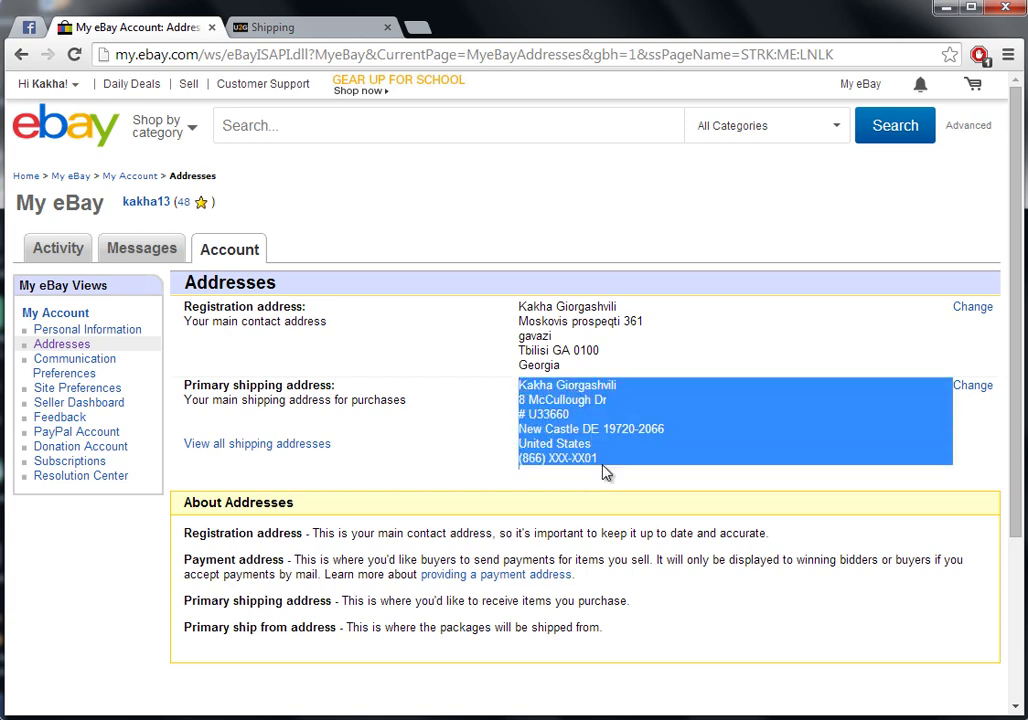
left_click(606, 472)
left_click(271, 30)
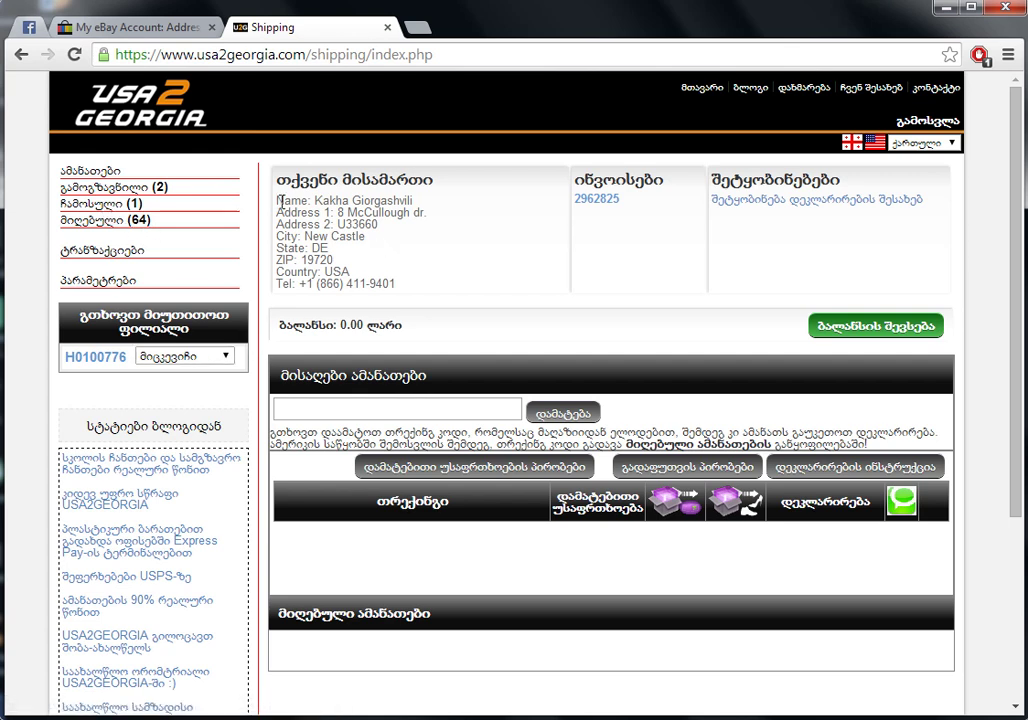
left_click_drag(281, 203, 402, 288)
left_click(150, 28)
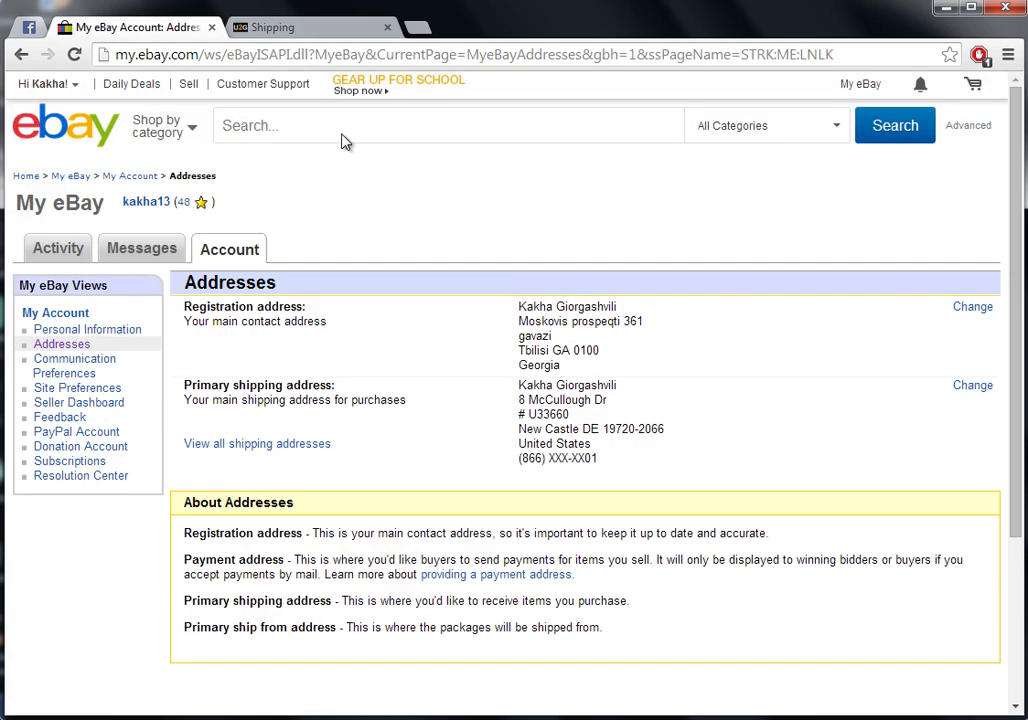
Open the primary shipping address edit form on eBay, rechecking it against USA2GEORGIA's address
left_click(972, 387)
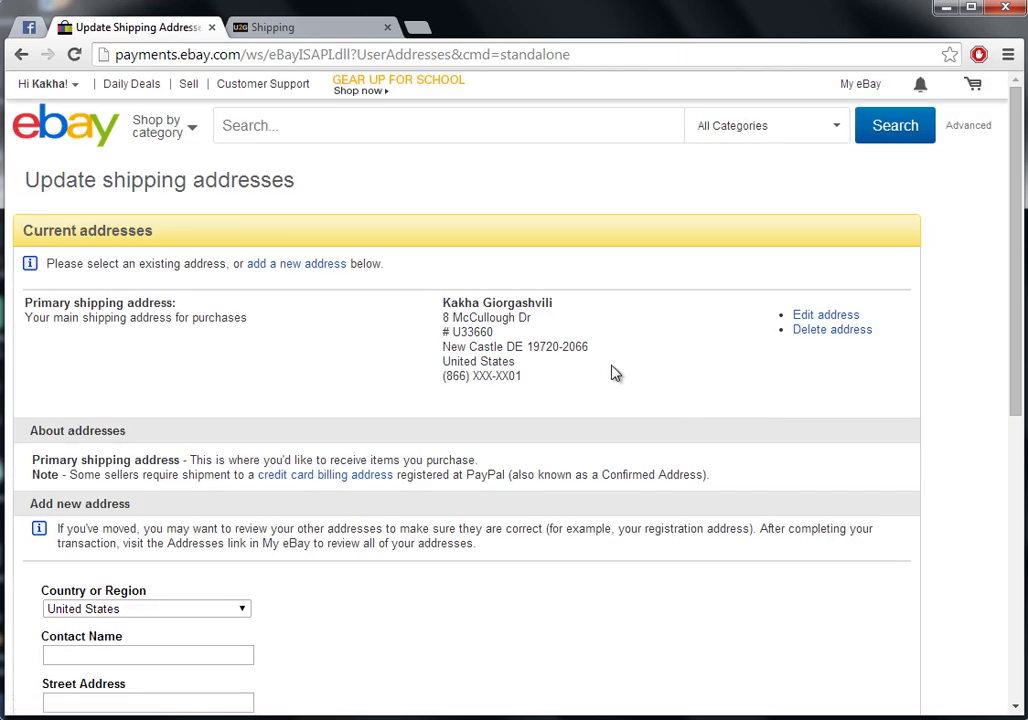
left_click(800, 316)
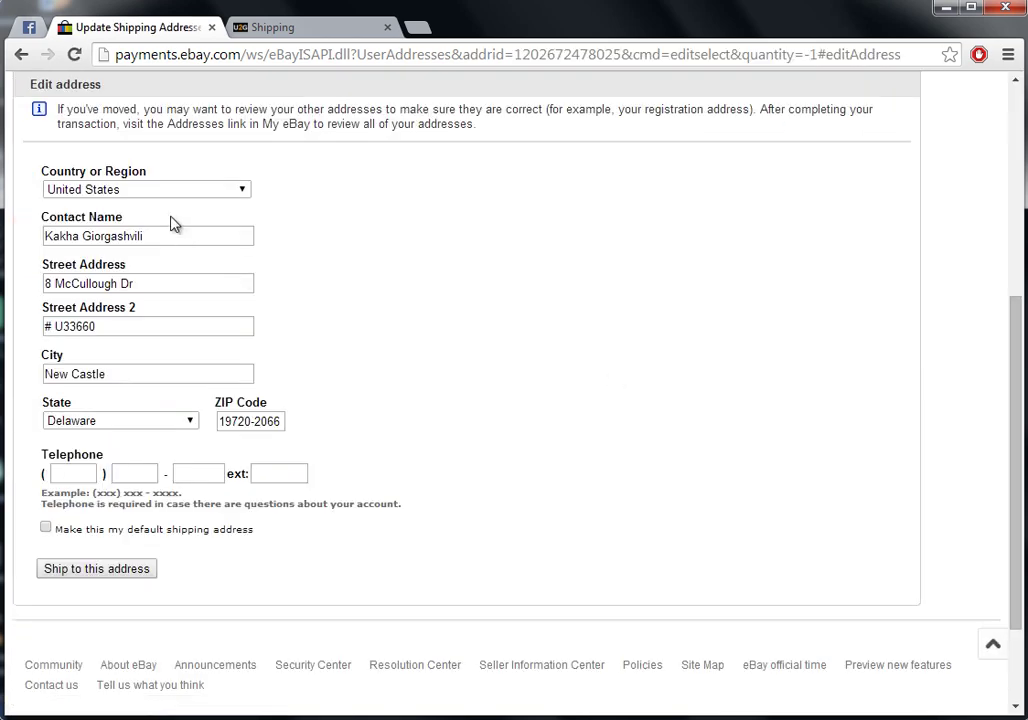
left_click(290, 30)
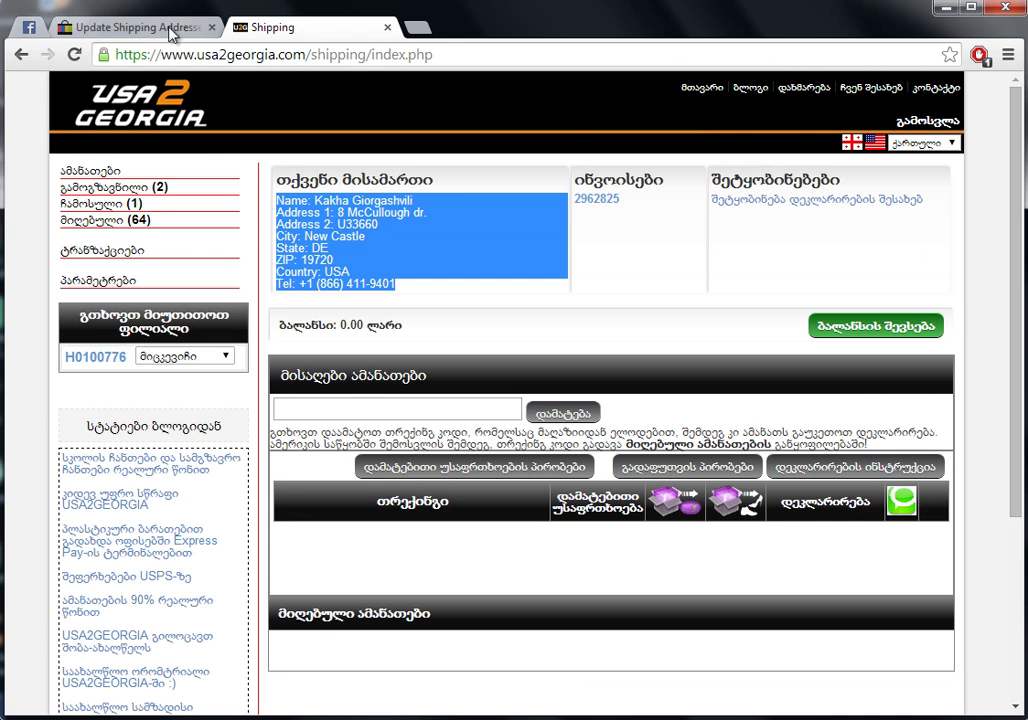
left_click(171, 33)
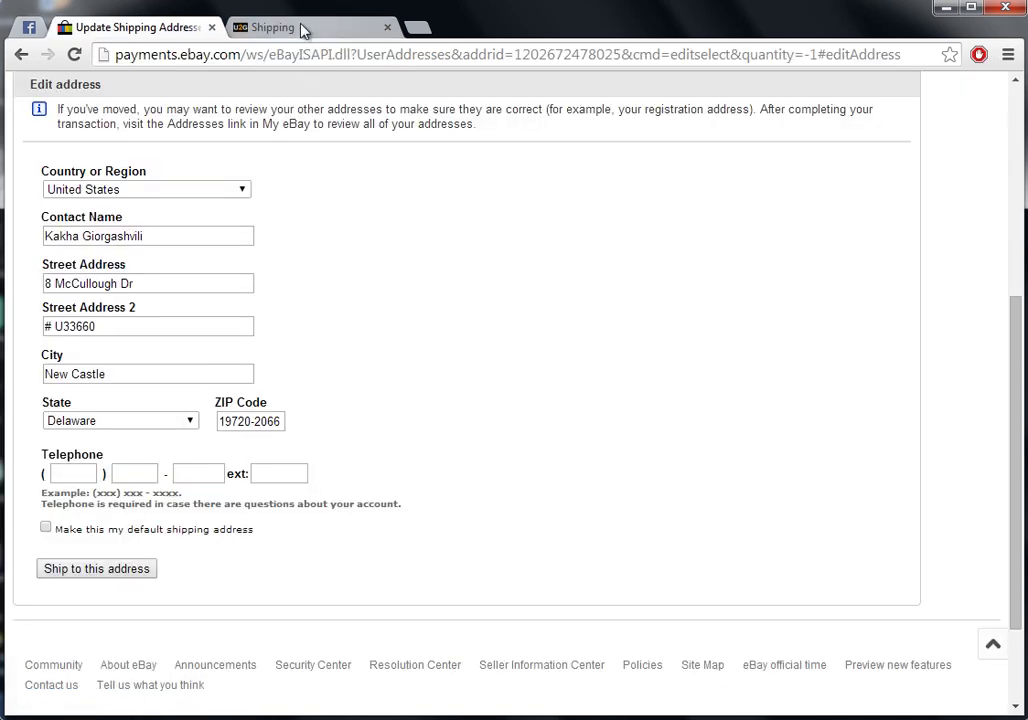
left_click(303, 30)
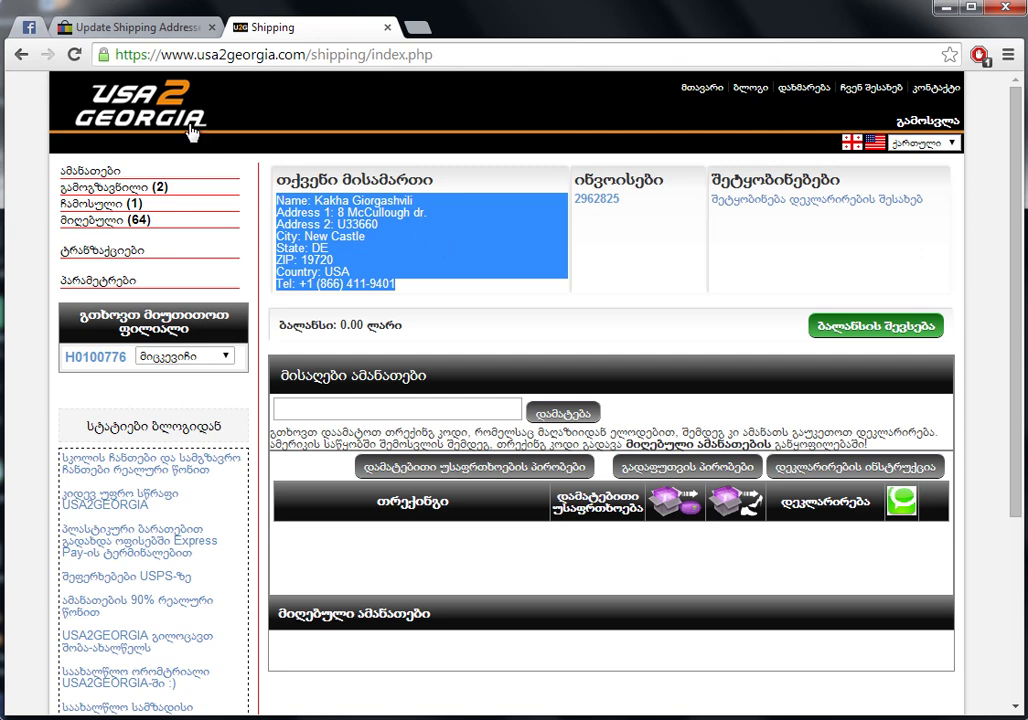
left_click(137, 33)
scroll(399, 360, "up", 4)
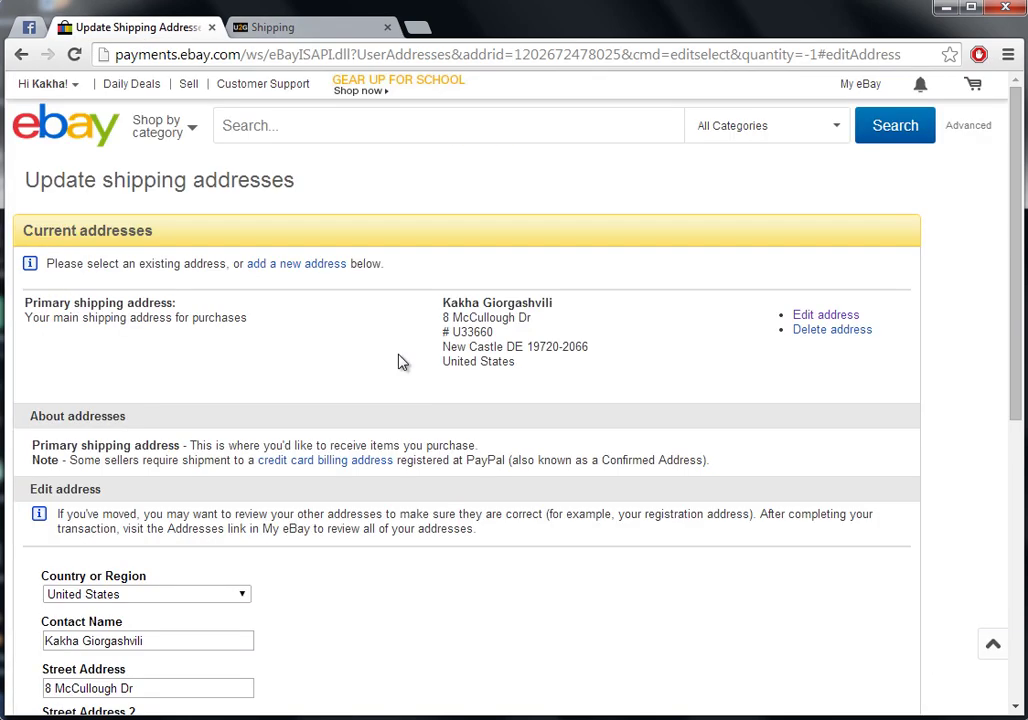
Review the new Aug 21, 2014 EarPods order in My eBay Summary, then return to USA2GEORGIA
mouse_move(66, 85)
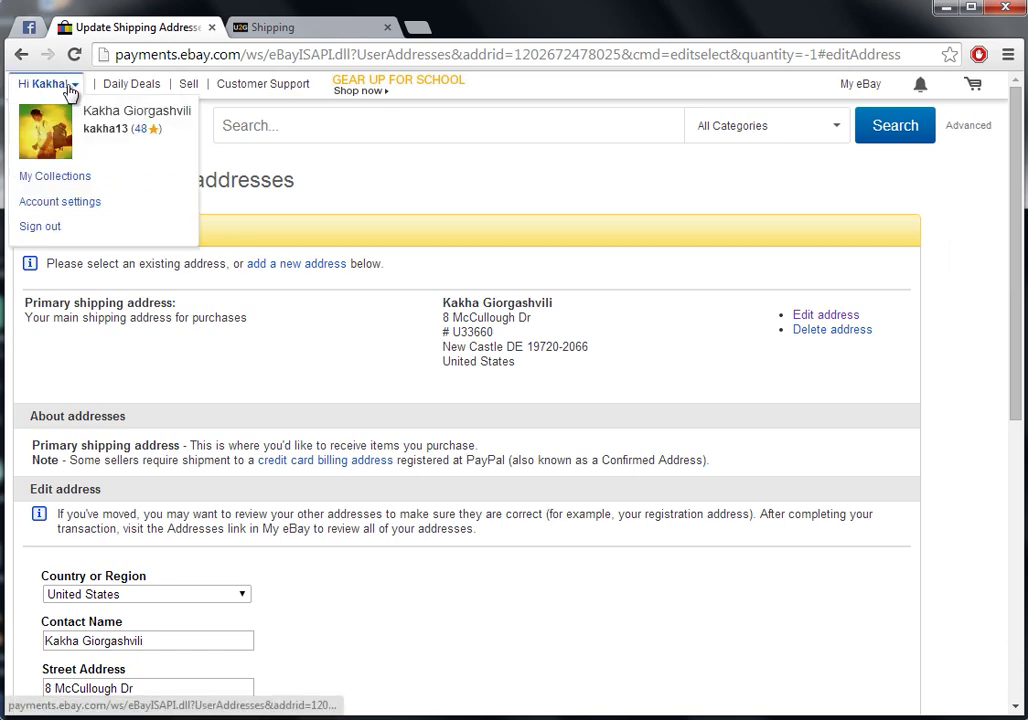
left_click(70, 202)
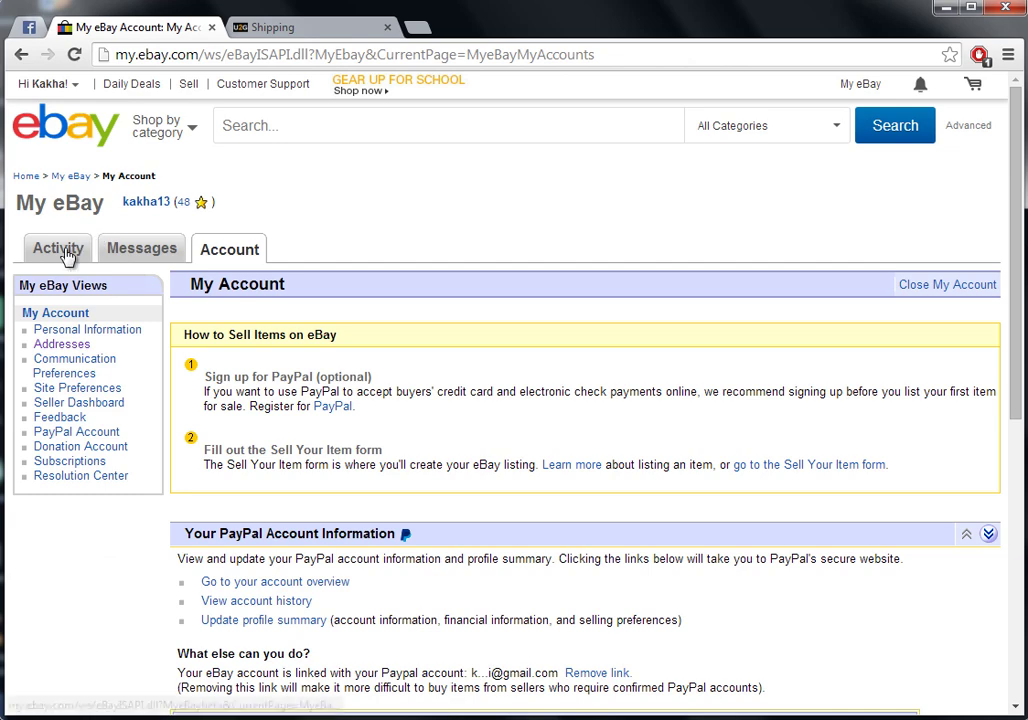
left_click(66, 253)
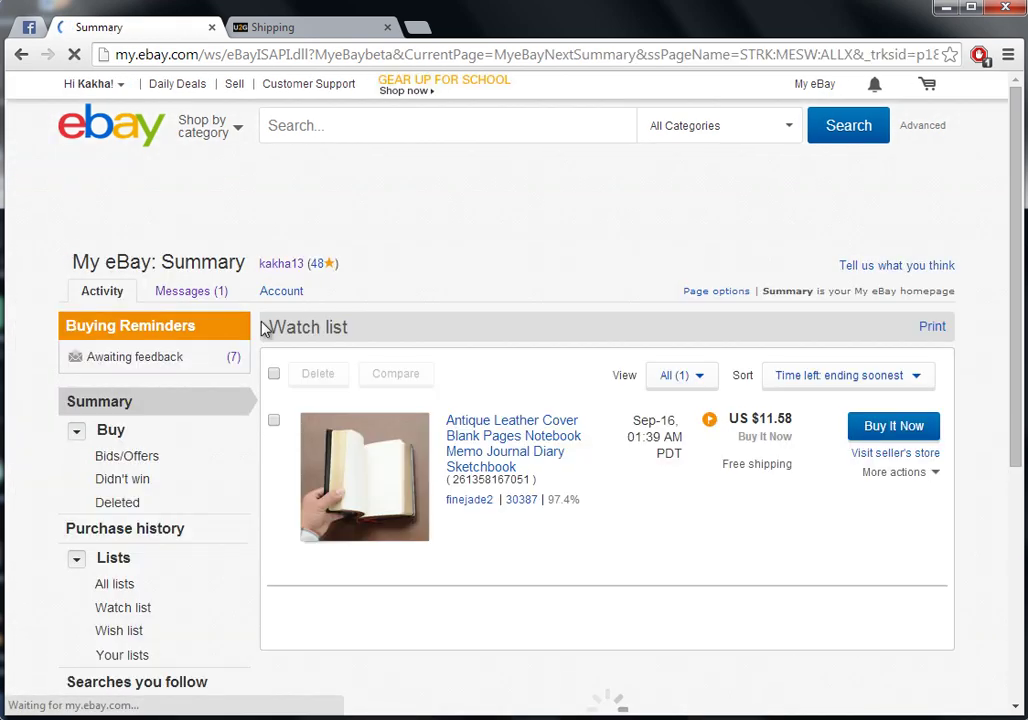
middle_click(474, 400)
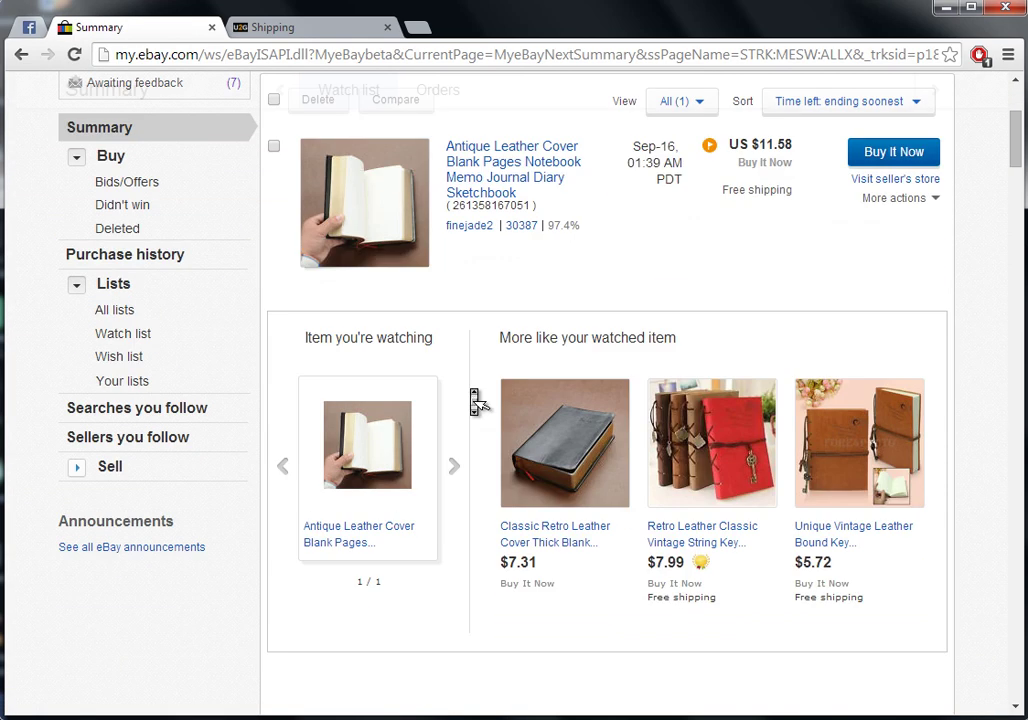
scroll(475, 400, "down", 1)
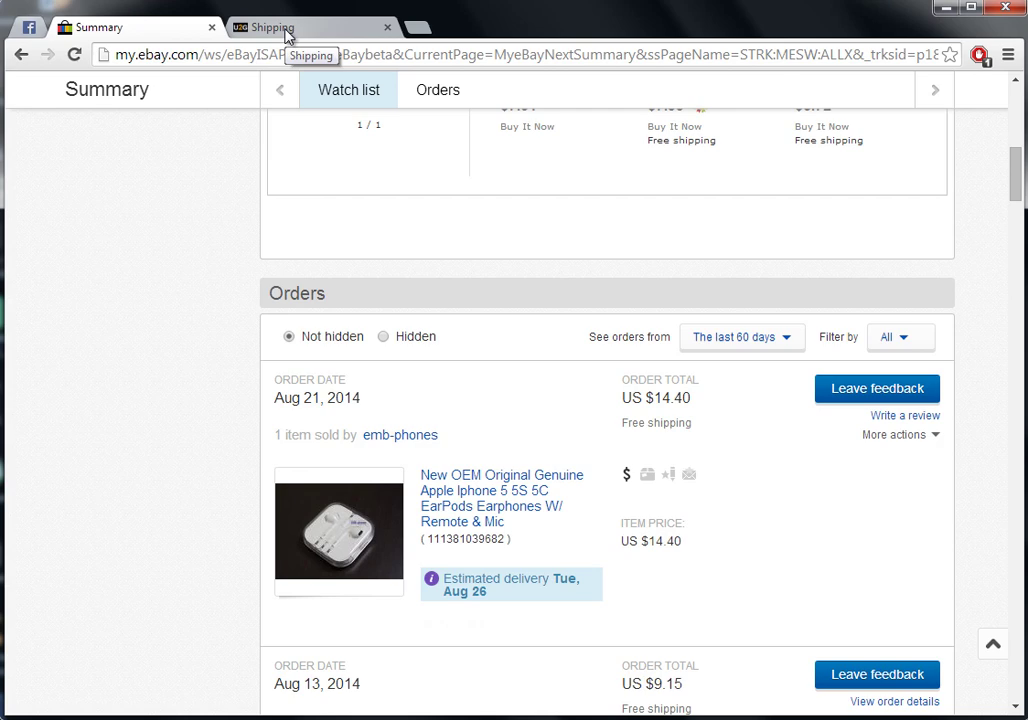
left_click(285, 32)
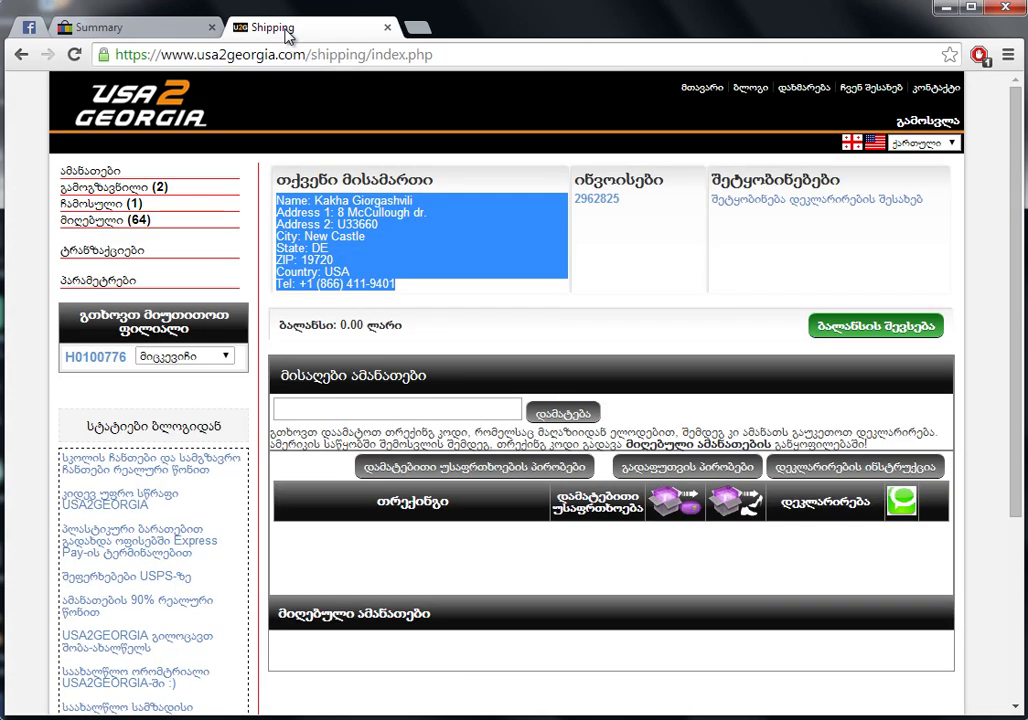
left_click(78, 206)
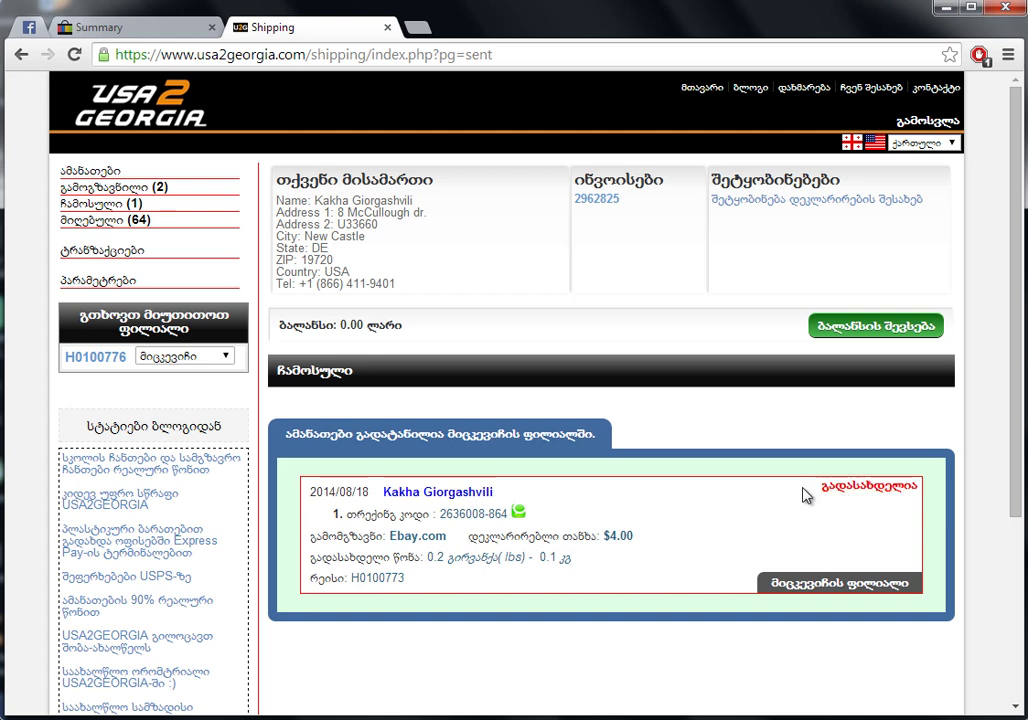
left_click(885, 489)
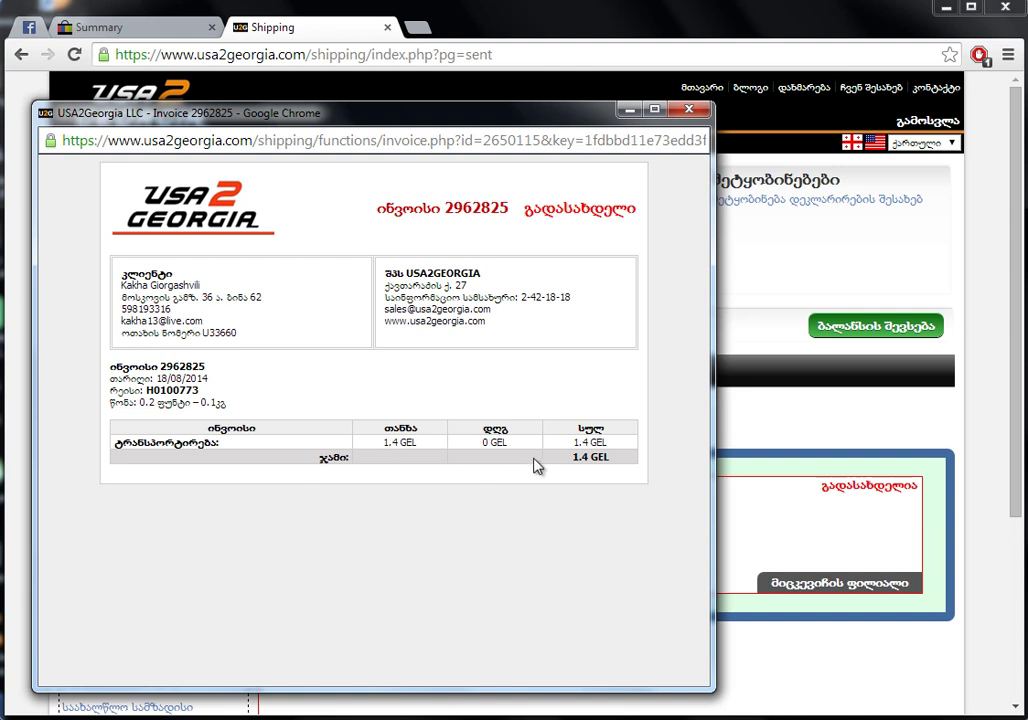
double_click(211, 403)
left_click_drag(570, 457, 610, 457)
left_click(688, 112)
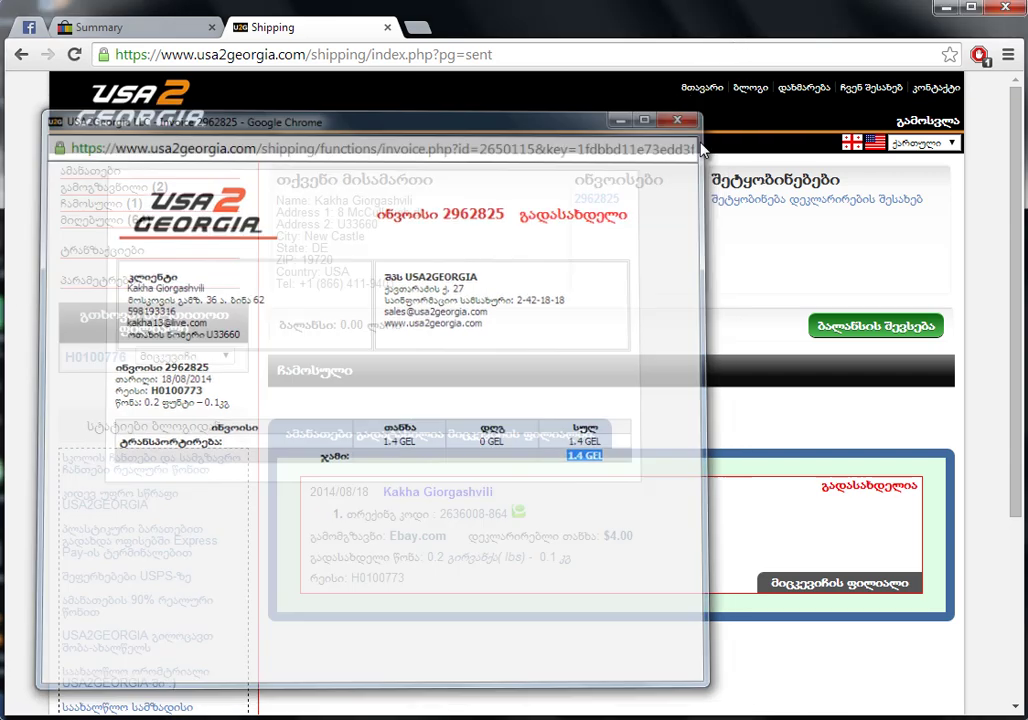
left_click(876, 334)
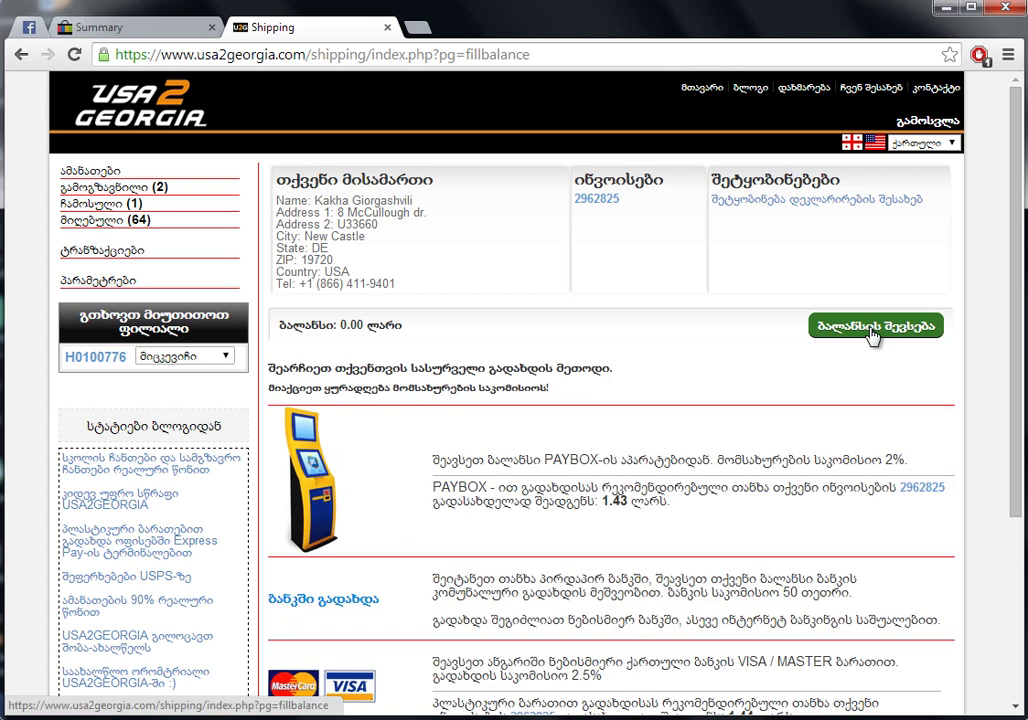
scroll(873, 336, "down", 3)
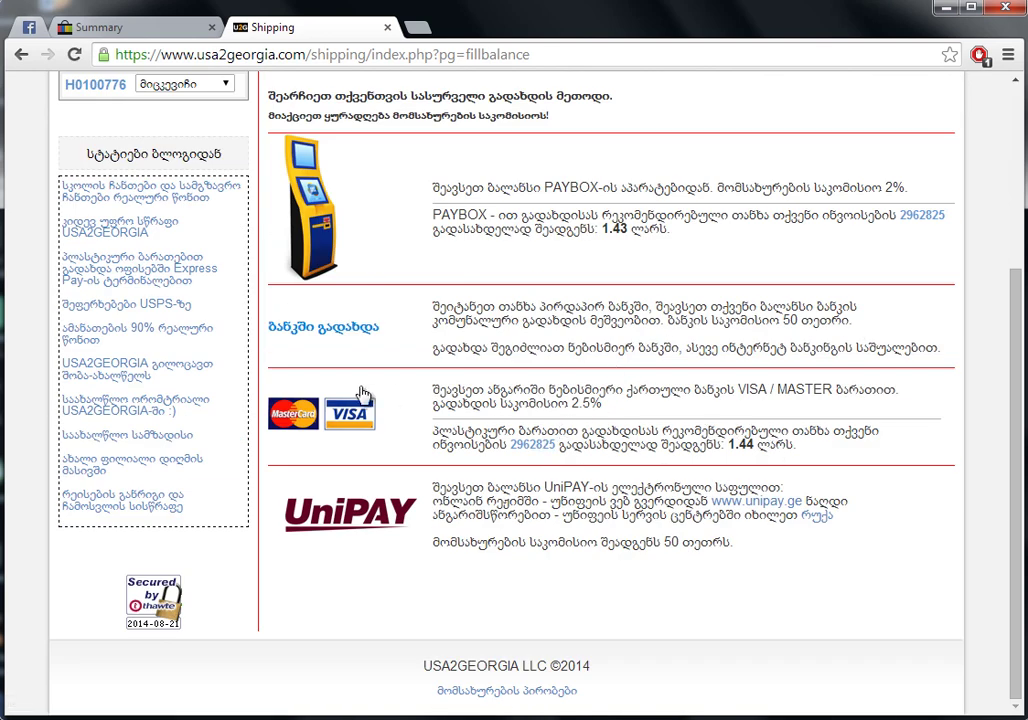
left_click(333, 417)
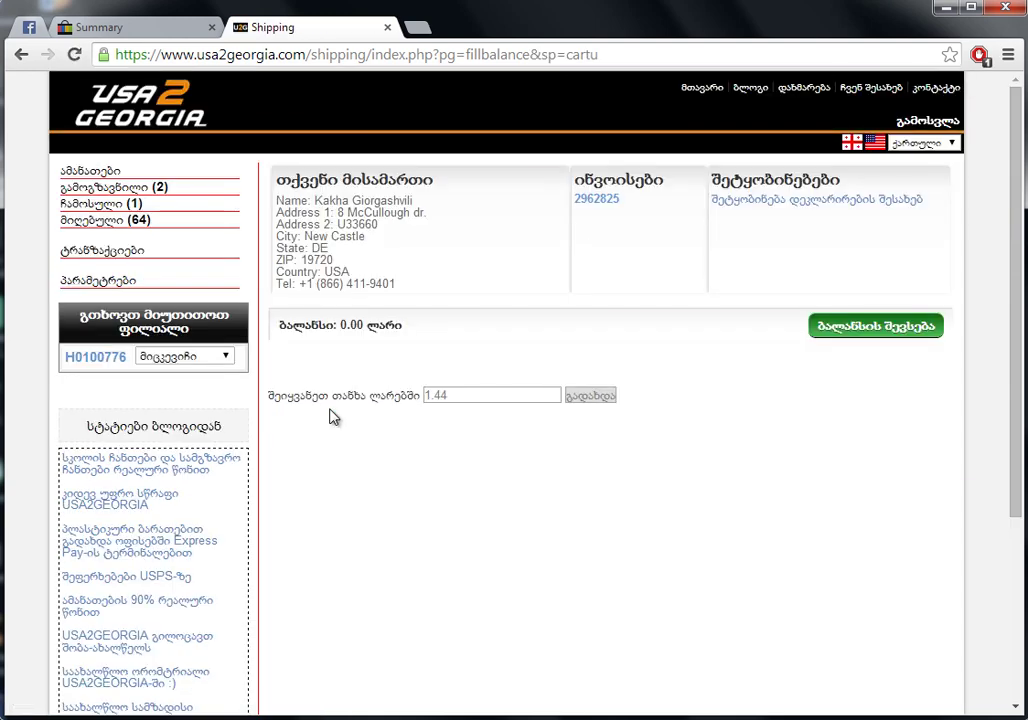
left_click(590, 397)
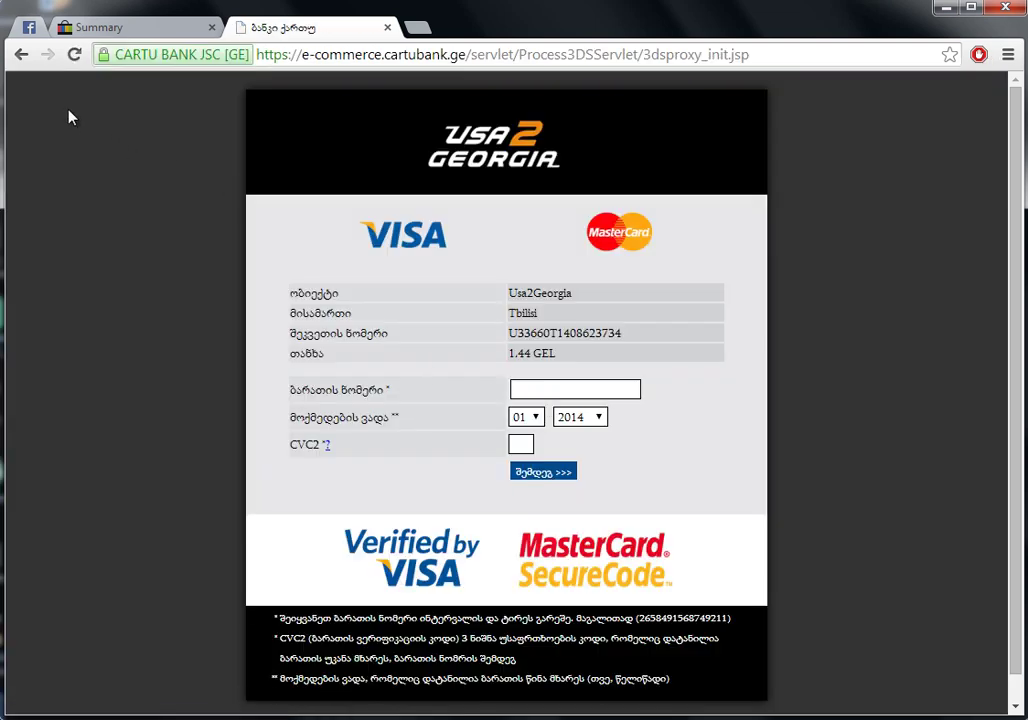
left_click(21, 54)
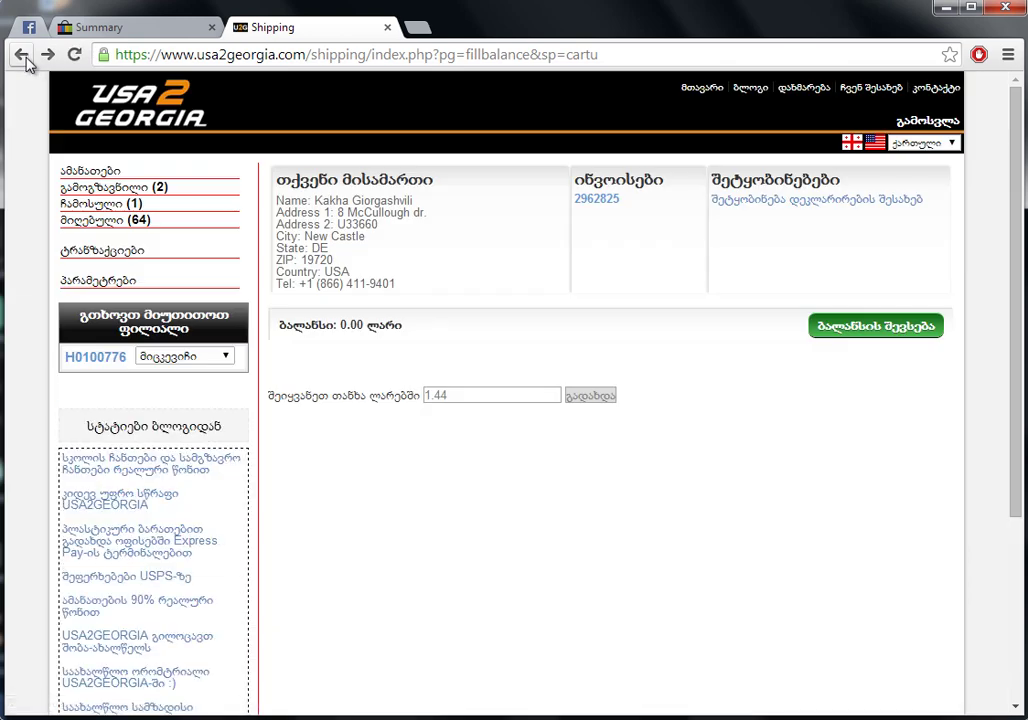
left_click(22, 54)
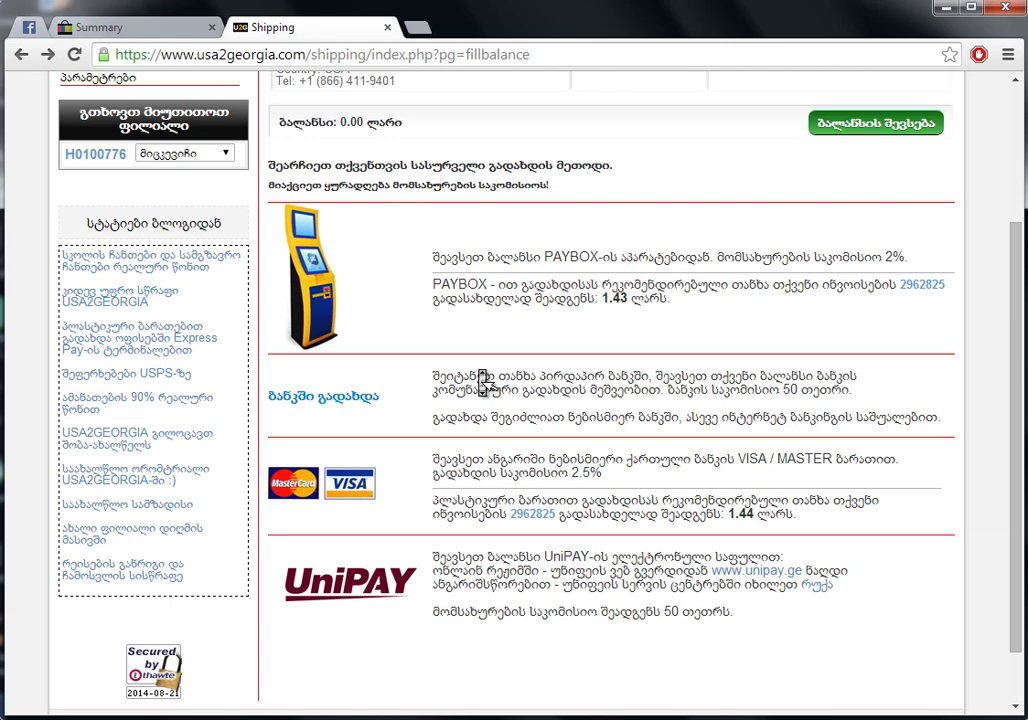
Open the pending parcels list and copy the first ebay.com parcel's tracking number
scroll(390, 305, "up", 2)
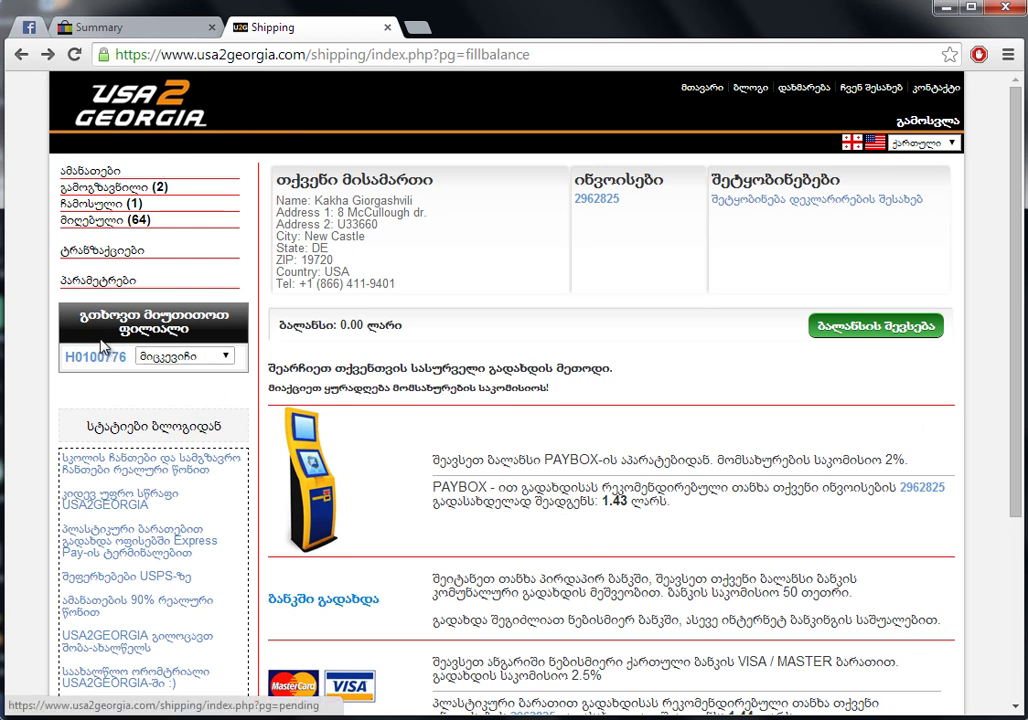
left_click(160, 357)
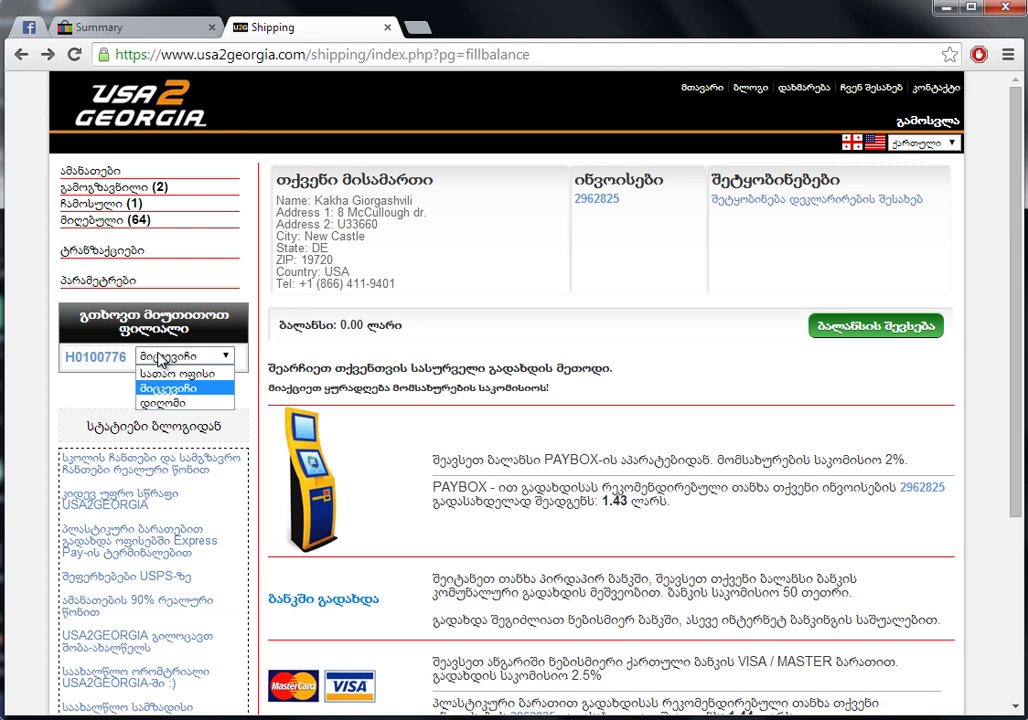
left_click(160, 357)
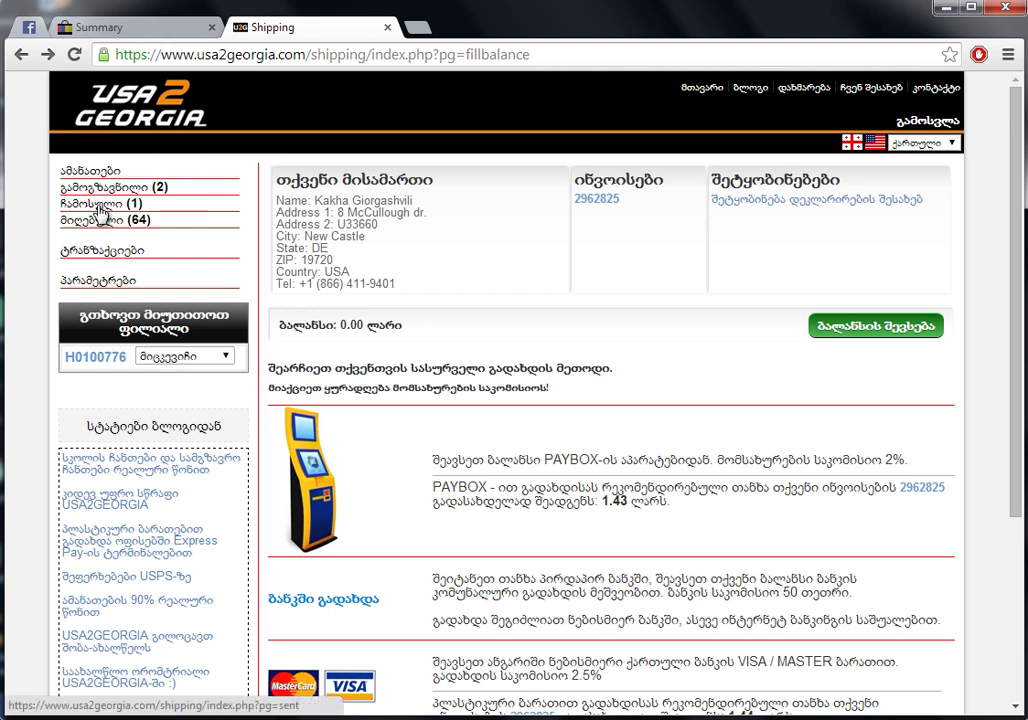
left_click(136, 201)
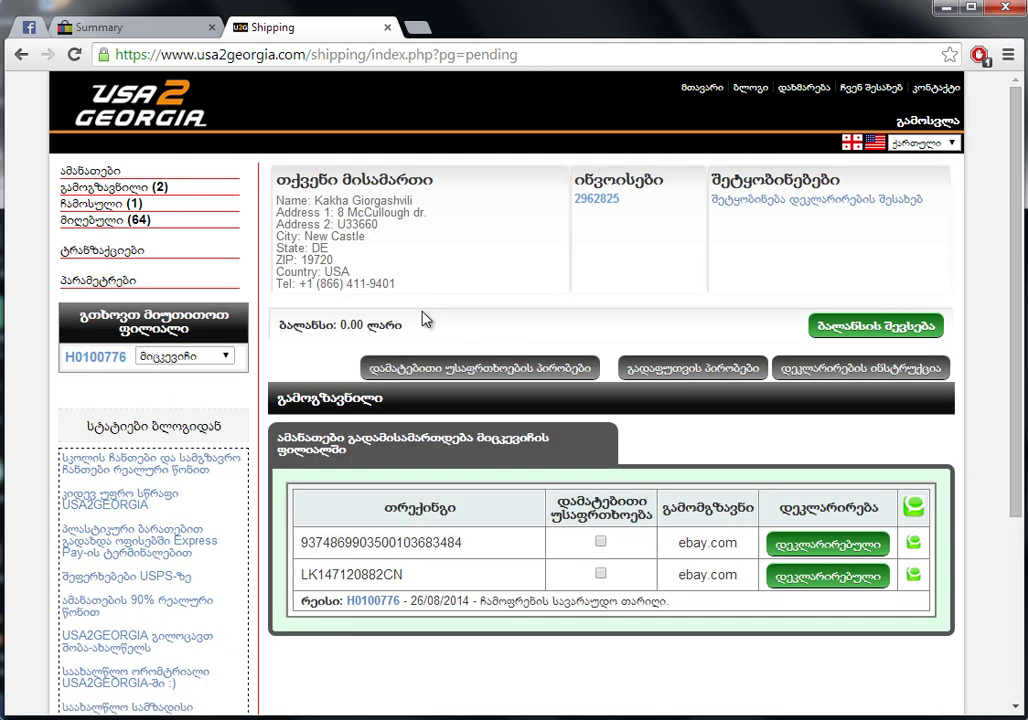
left_click_drag(462, 544, 305, 557)
key("ctrl+c")
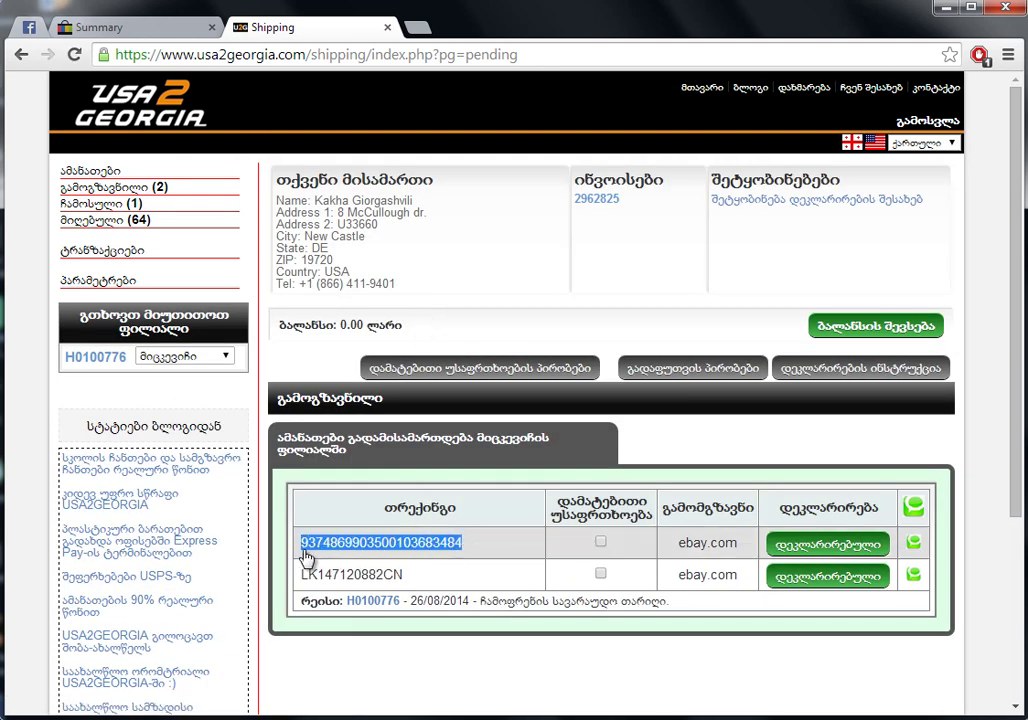
left_click(133, 31)
Find the copied tracking number on My eBay Summary, matching the Aug 13 scarf order delivered Aug 18
scroll(230, 229, "up", 6)
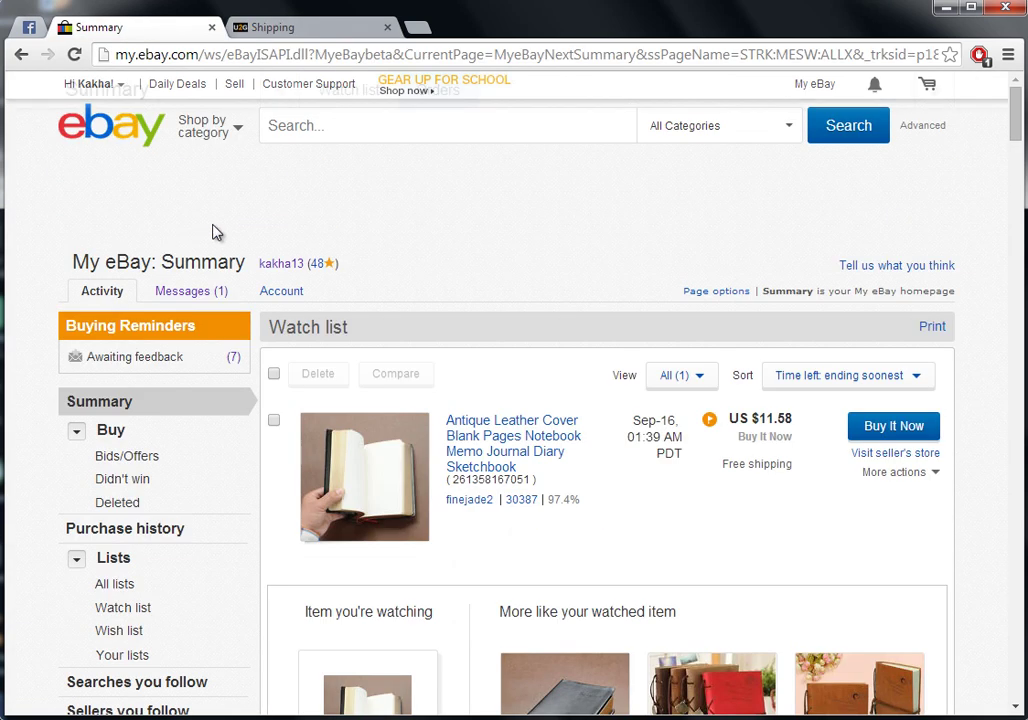
mouse_move(100, 291)
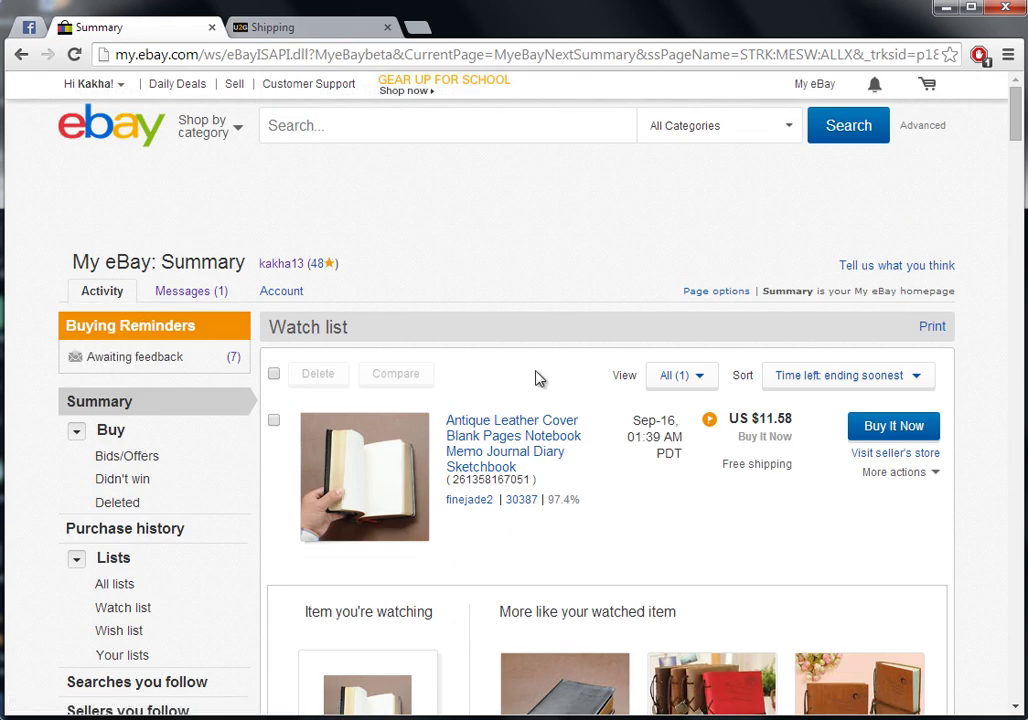
key("ctrl+f")
key("ctrl+v")
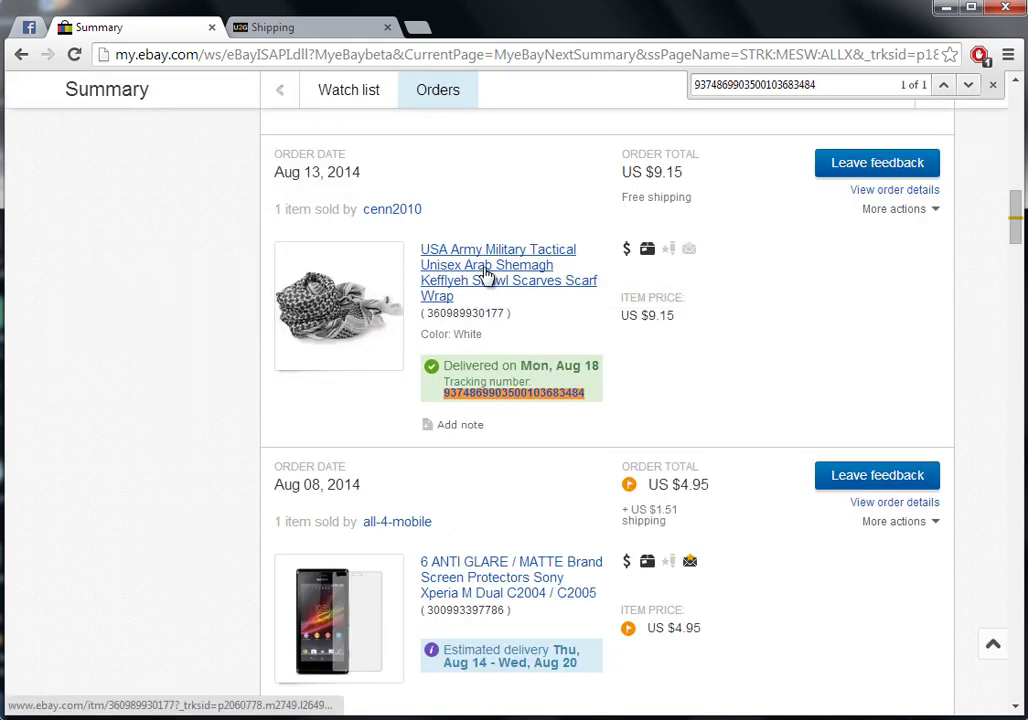
left_click(512, 397)
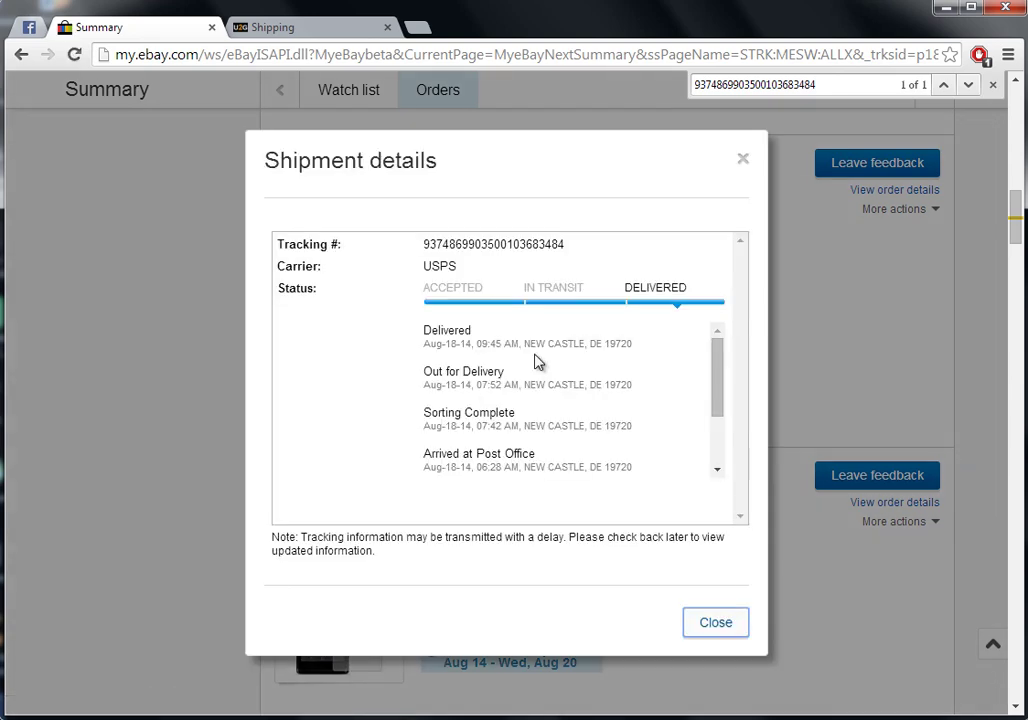
left_click(743, 159)
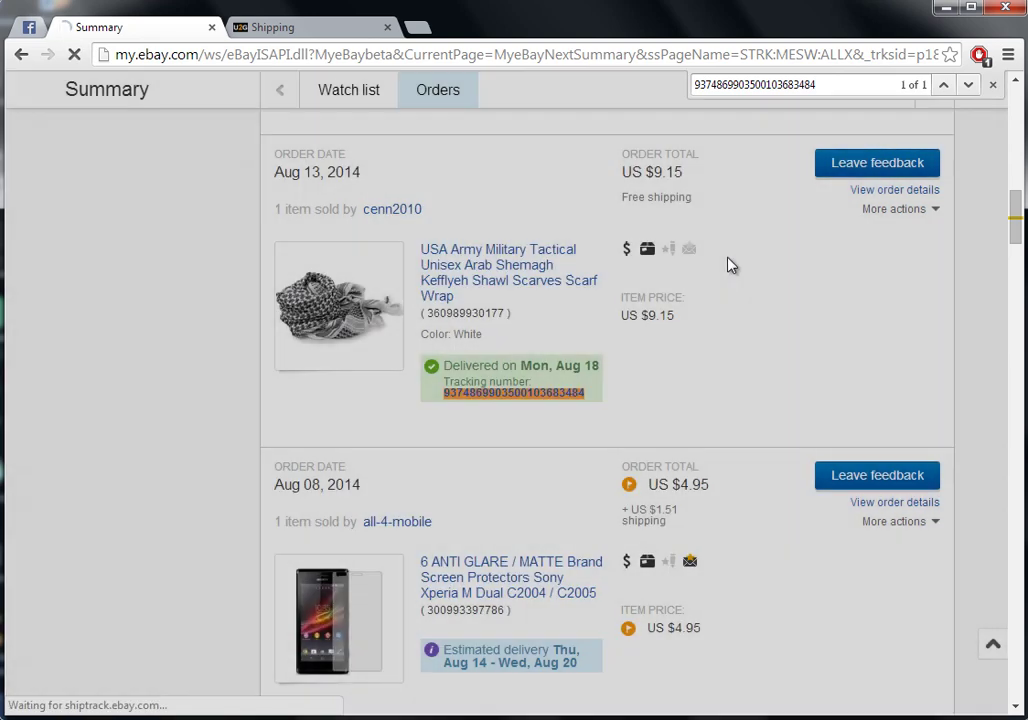
left_click(290, 27)
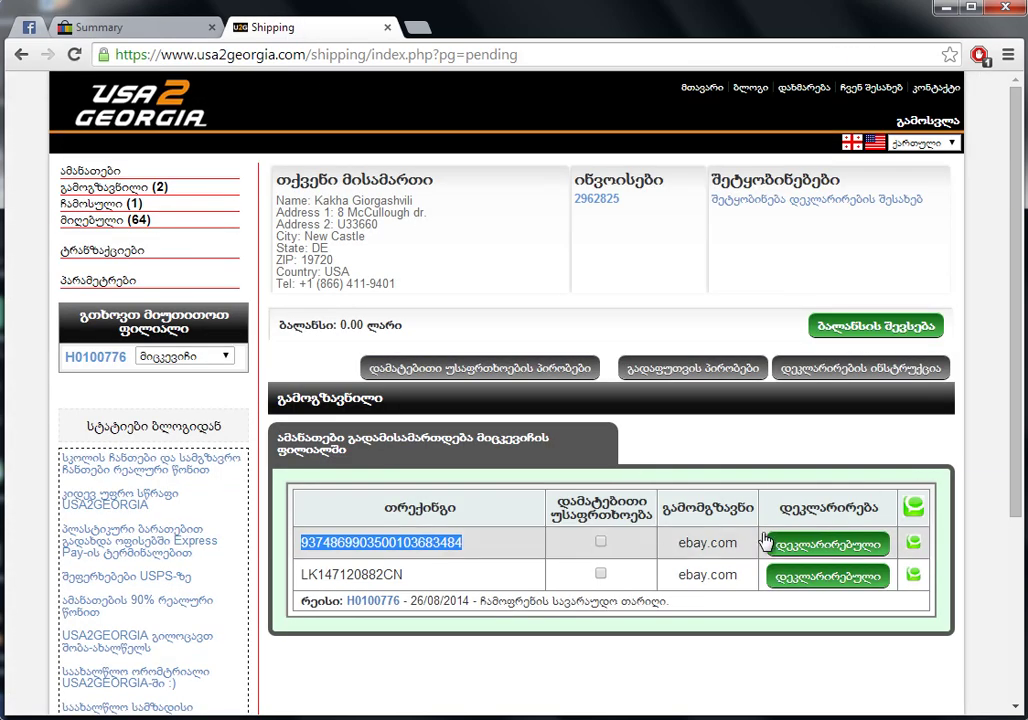
Check the first pending parcel's declaration price of 9.50 USD, close it, and go back to My eBay Summary
left_click(828, 545)
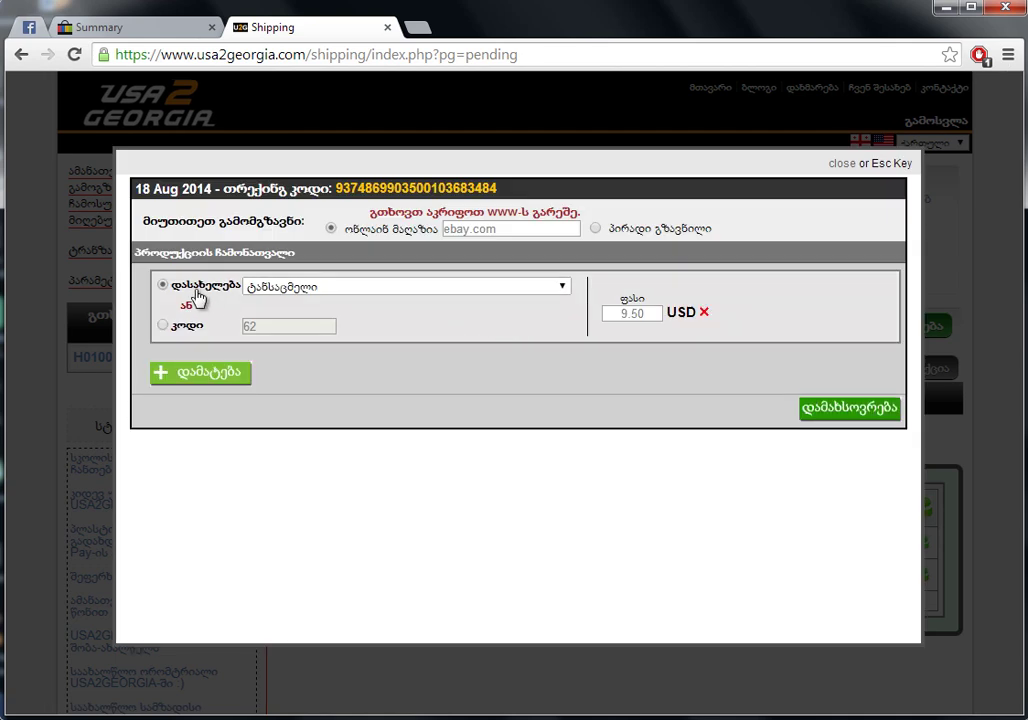
double_click(612, 314)
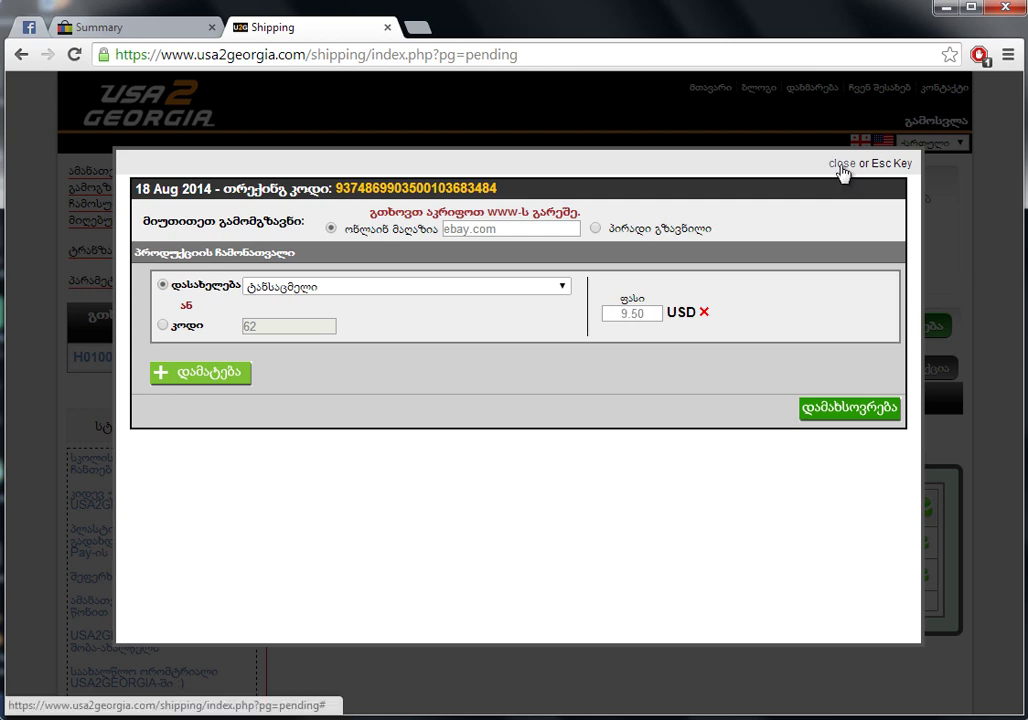
left_click(842, 166)
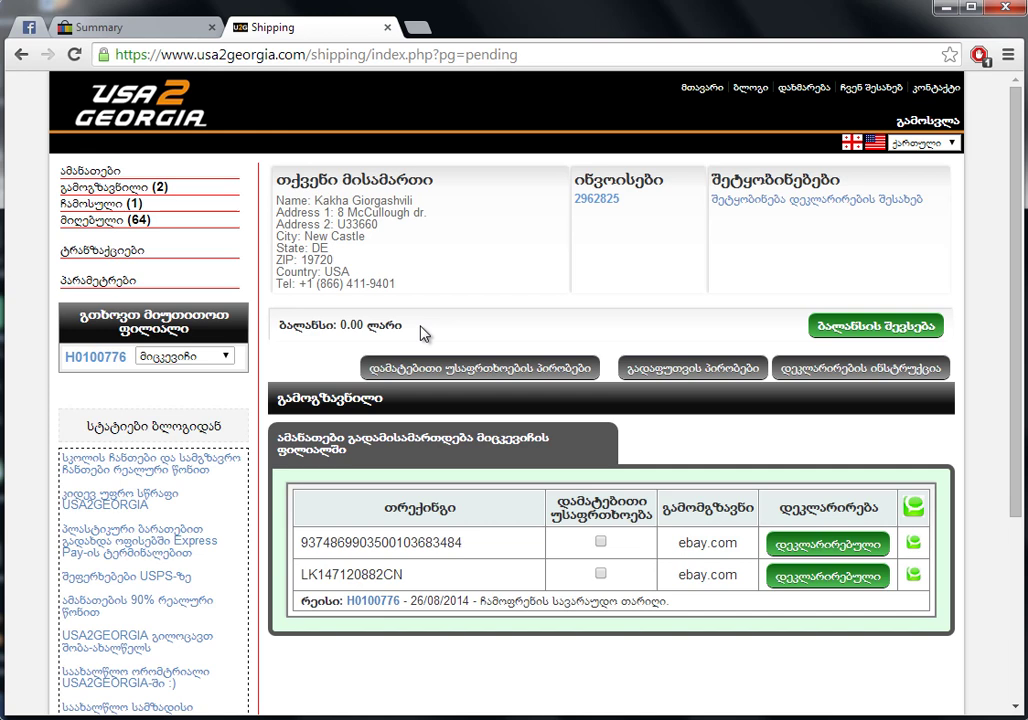
left_click(126, 30)
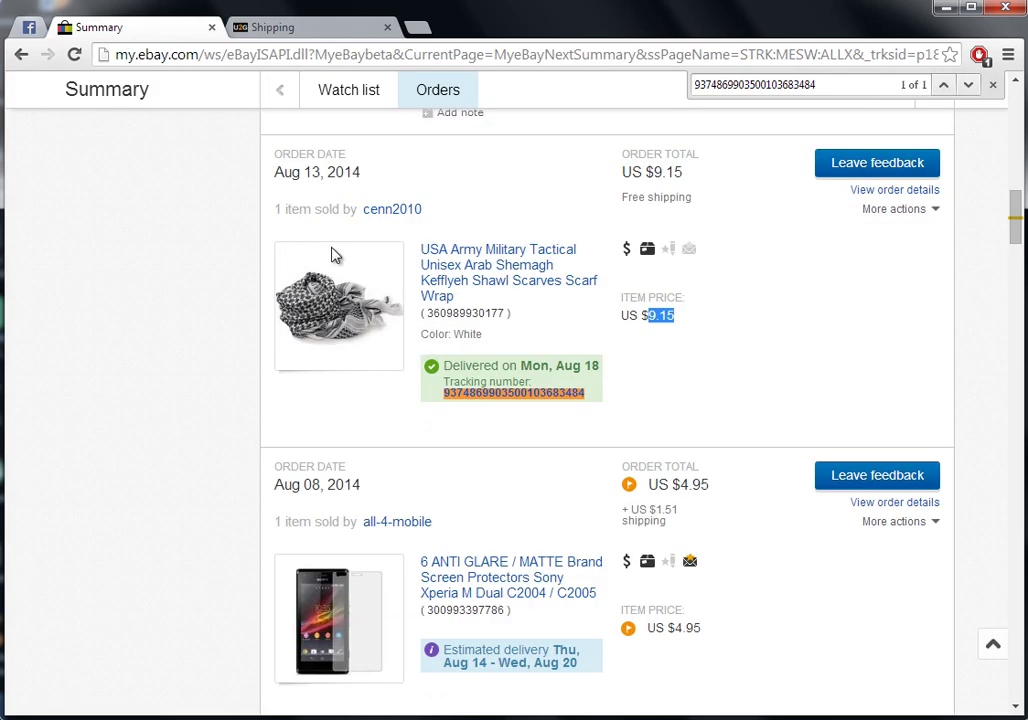
scroll(365, 308, "up", 2)
scroll(365, 308, "up", 10)
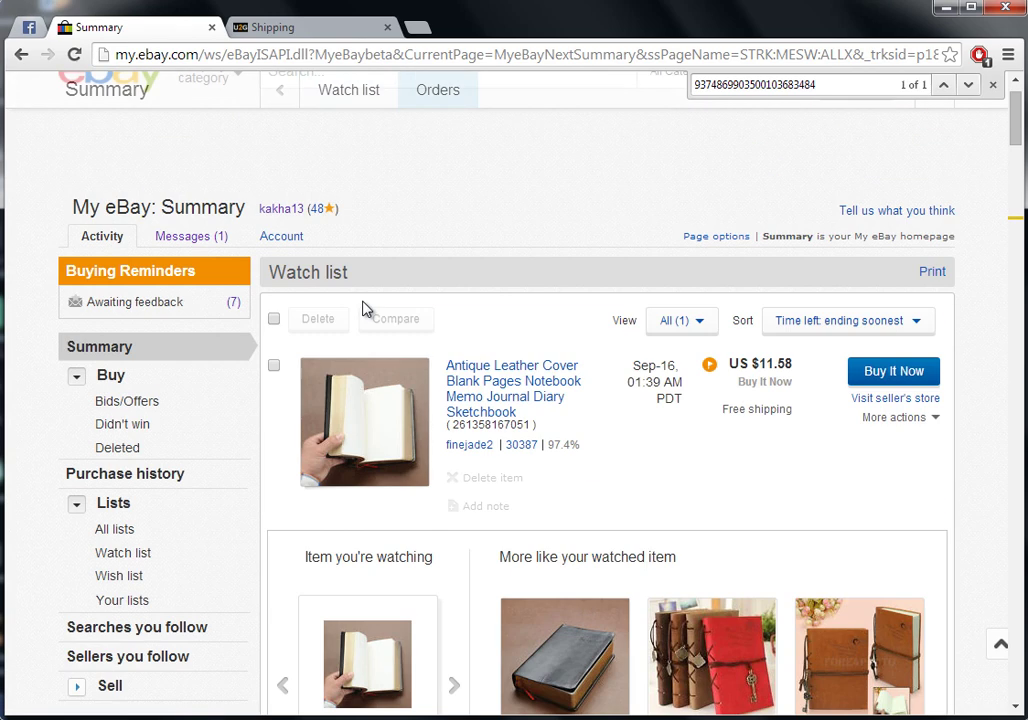